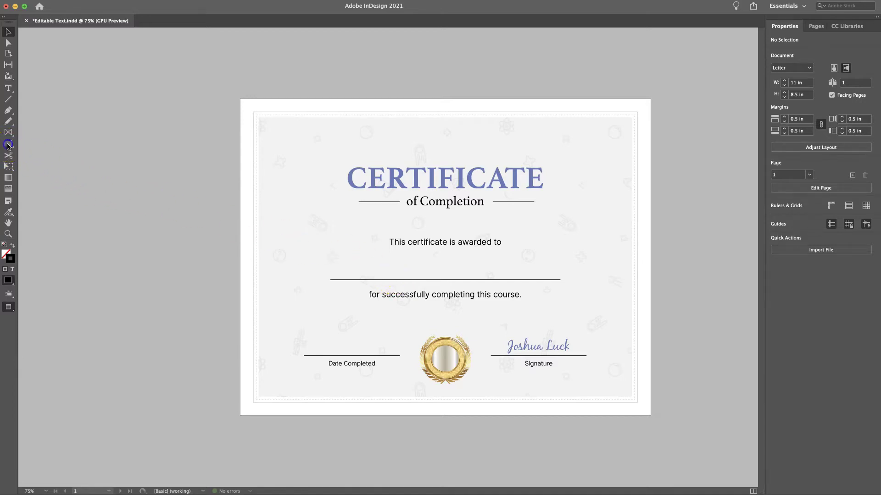
# Draw a rectangle frame across the recipient name line and convert it to a text form field
pyautogui.click(8, 144)
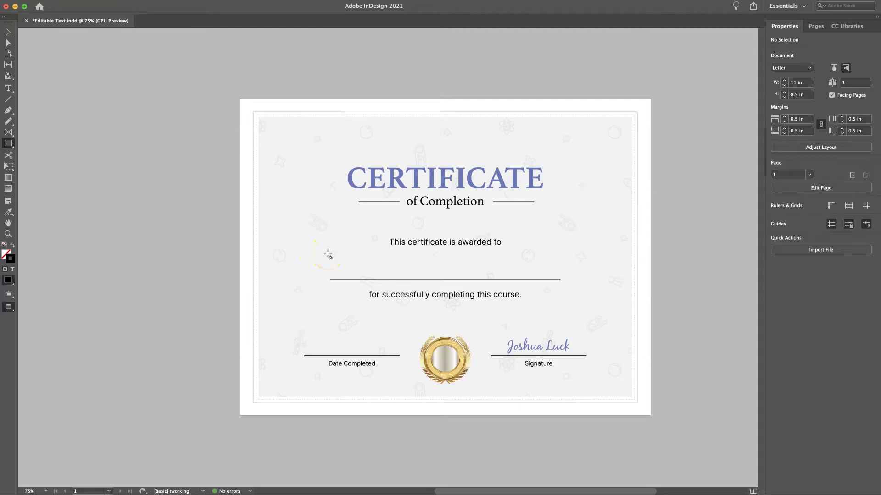
pyautogui.moveTo(330, 249)
pyautogui.mouseDown()
pyautogui.moveTo(468, 278)
pyautogui.moveTo(560, 281)
pyautogui.mouseUp()
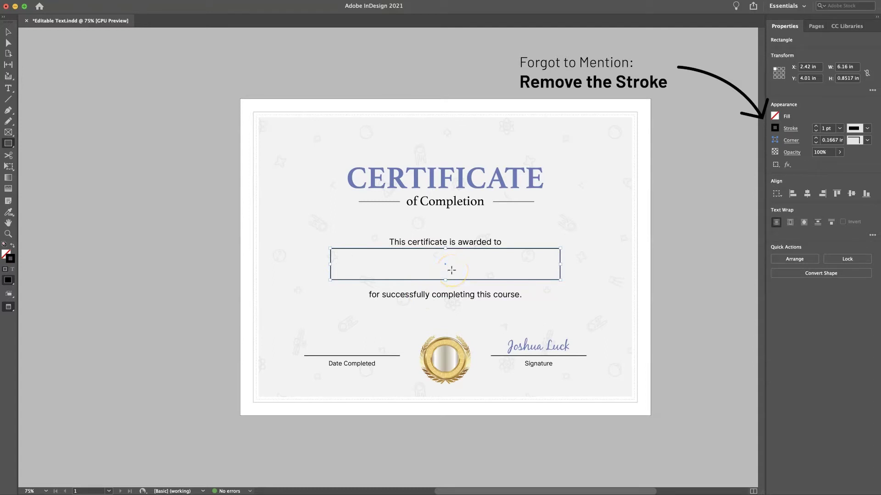
pyautogui.rightClick(482, 256)
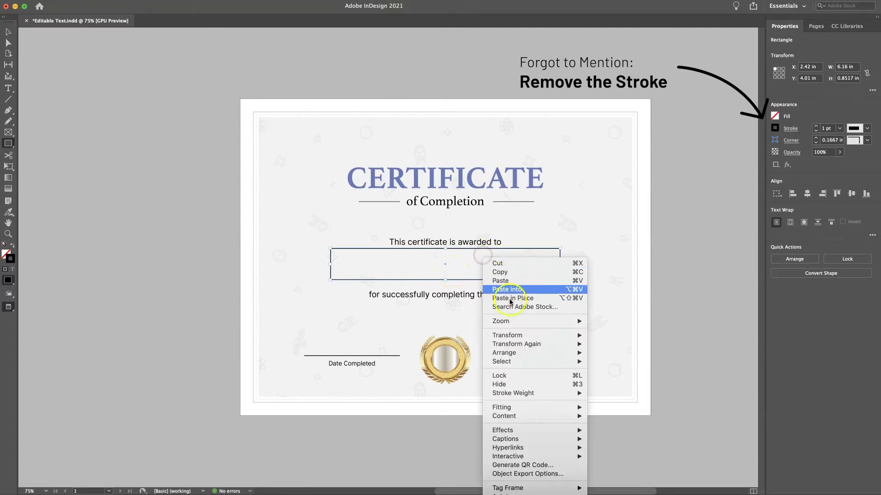
pyautogui.moveTo(526, 419)
pyautogui.moveTo(539, 458)
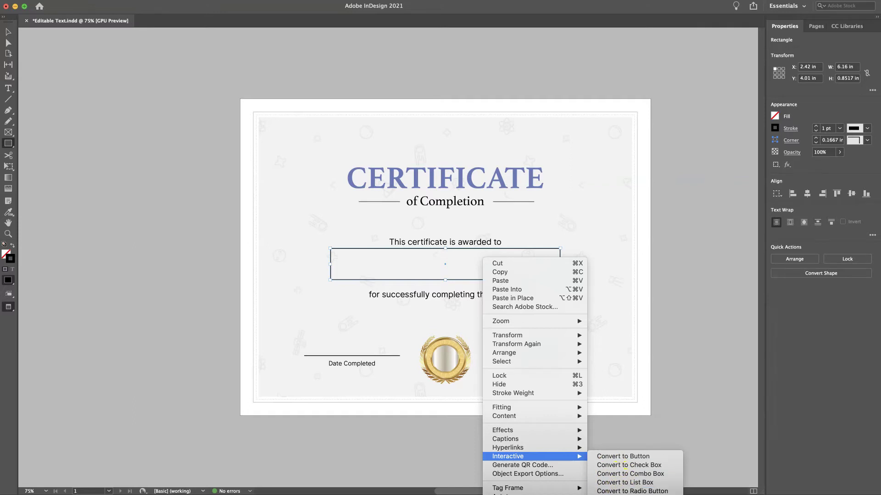
pyautogui.click(633, 494)
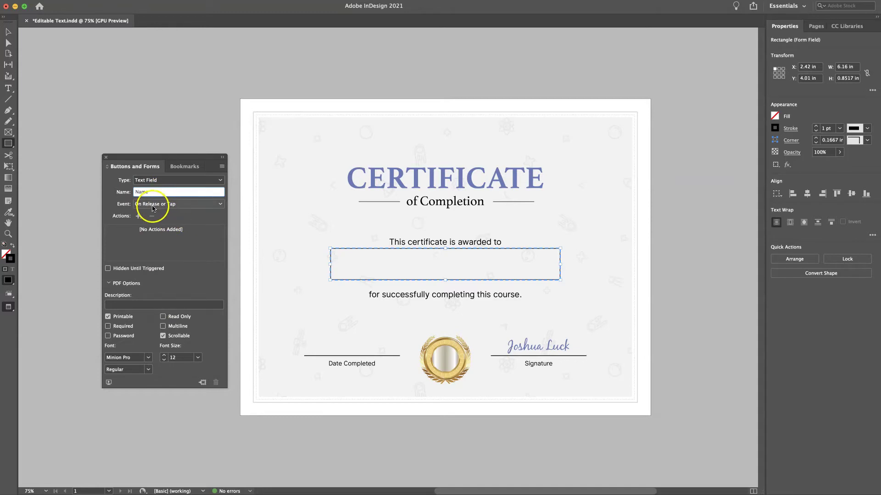
# Name the recipient field 'Name', leaving its Event at On Release or Tap
pyautogui.click(152, 208)
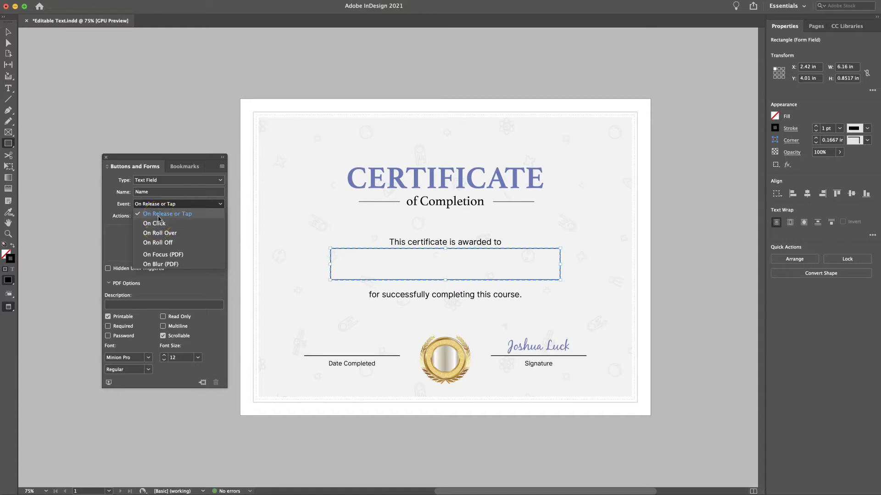
pyautogui.click(161, 215)
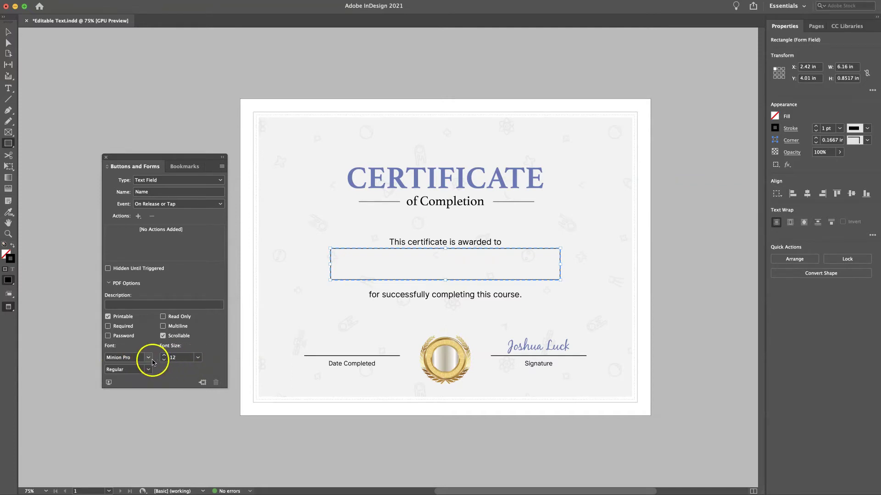
# Change the Name field font from Minion Pro Regular 12 to Inter UI Bold 45 pt
pyautogui.click(128, 361)
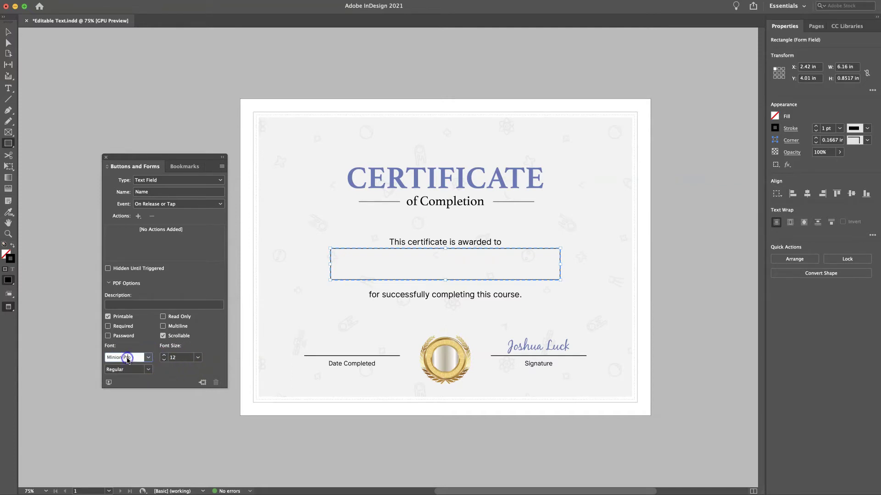
pyautogui.click(128, 360)
pyautogui.press('Return')
pyautogui.click(148, 369)
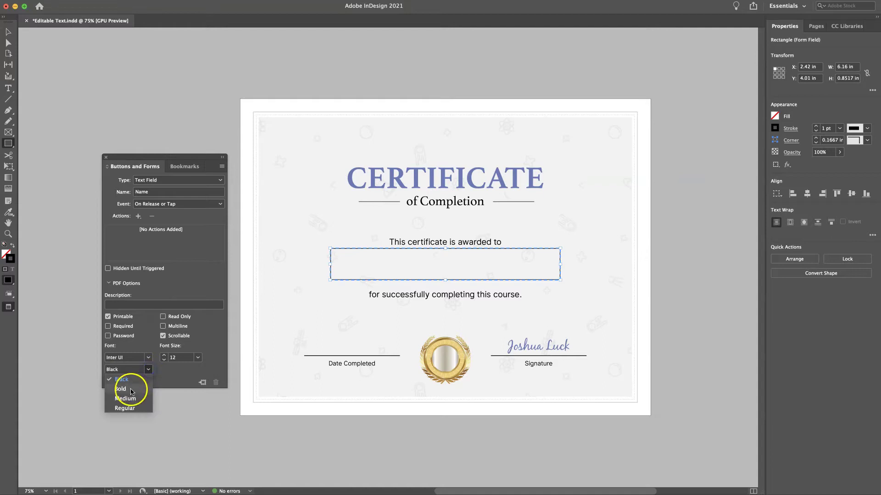
pyautogui.click(130, 390)
pyautogui.click(164, 360)
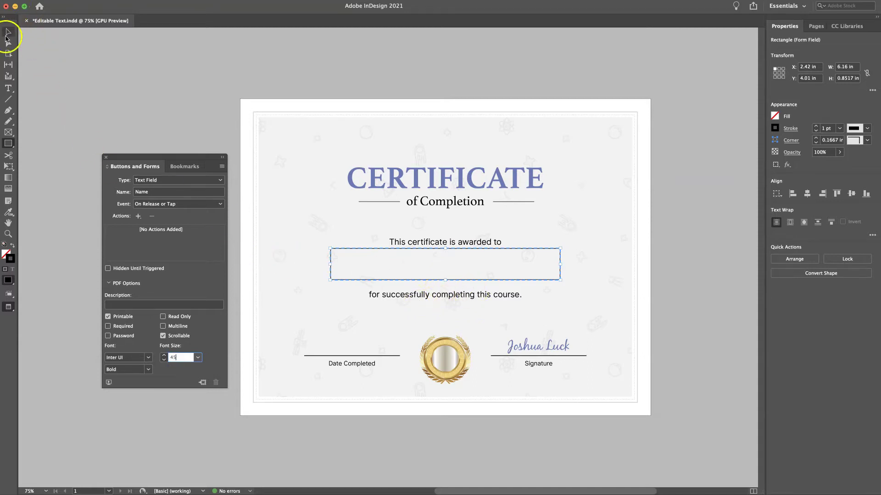
pyautogui.click(6, 36)
pyautogui.click(345, 285)
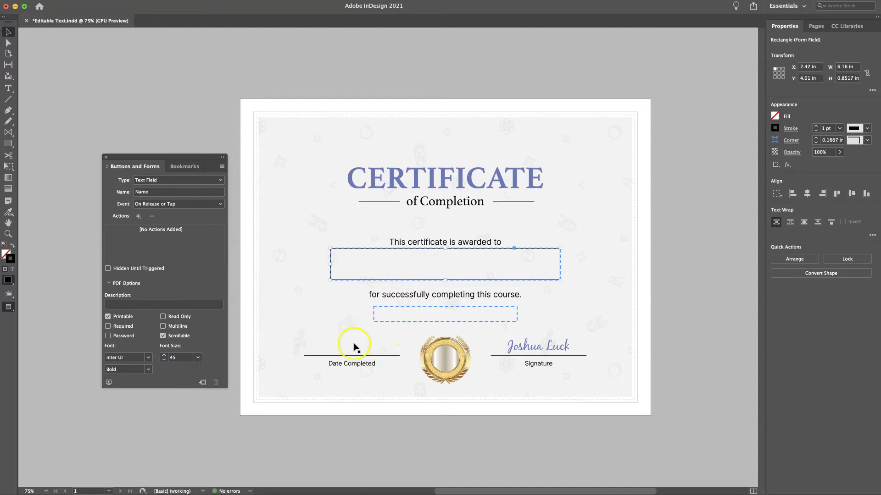
# Duplicate the Name field onto the Date Completed line and shrink the copy to fit it
pyautogui.click(397, 315)
pyautogui.click(393, 281)
pyautogui.moveTo(393, 282); pyautogui.dragTo(369, 355)
pyautogui.moveTo(533, 323); pyautogui.dragTo(398, 336)
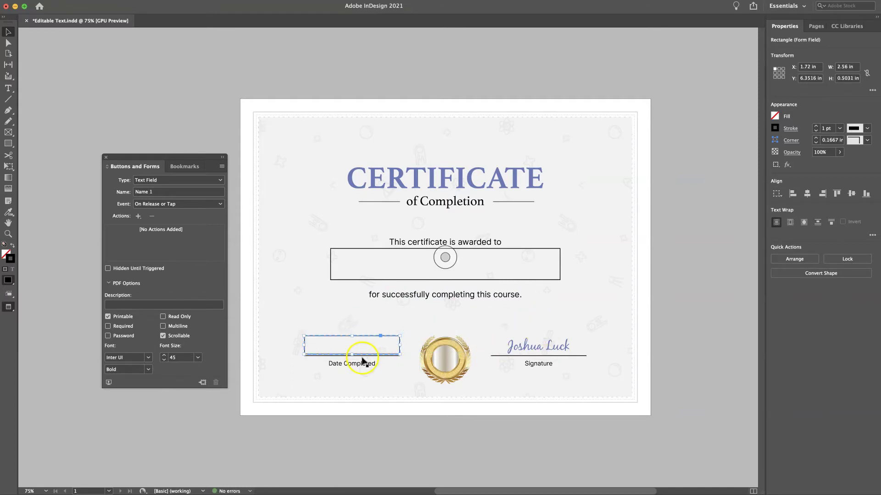
pyautogui.click(329, 337)
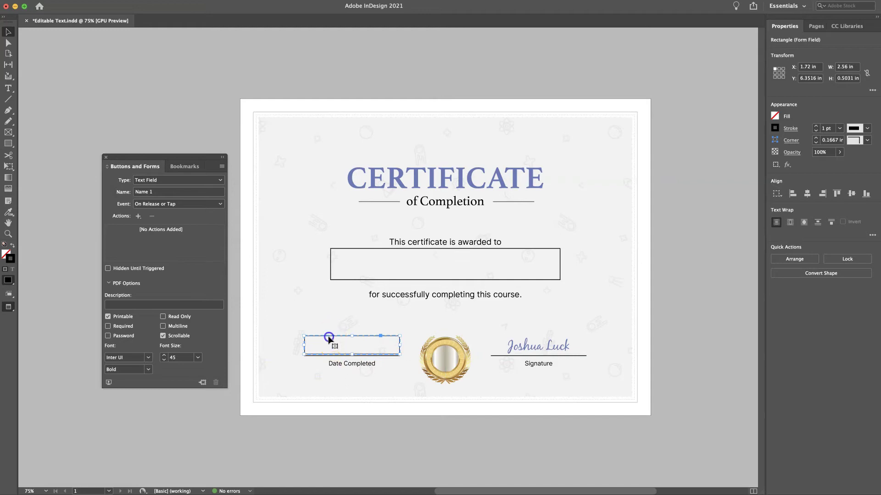
# Rename the copied field to Date and set its font size to 25
pyautogui.click(170, 194)
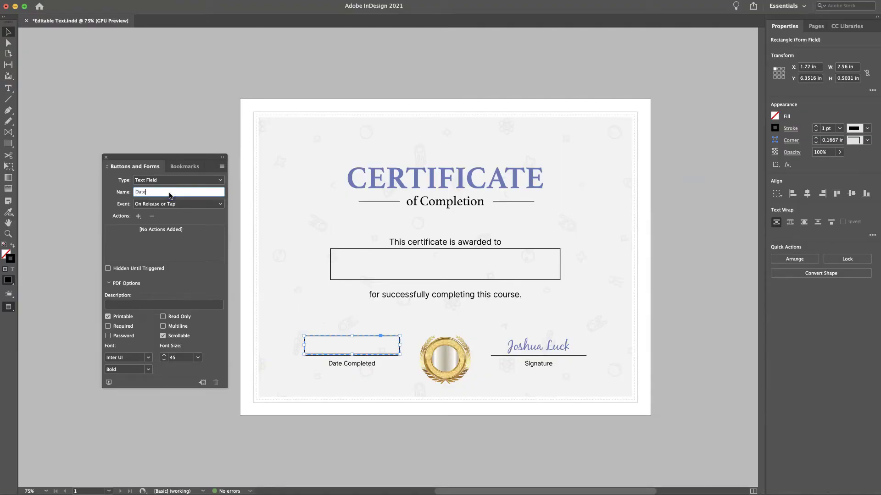
pyautogui.click(184, 359)
pyautogui.doubleClick(172, 358)
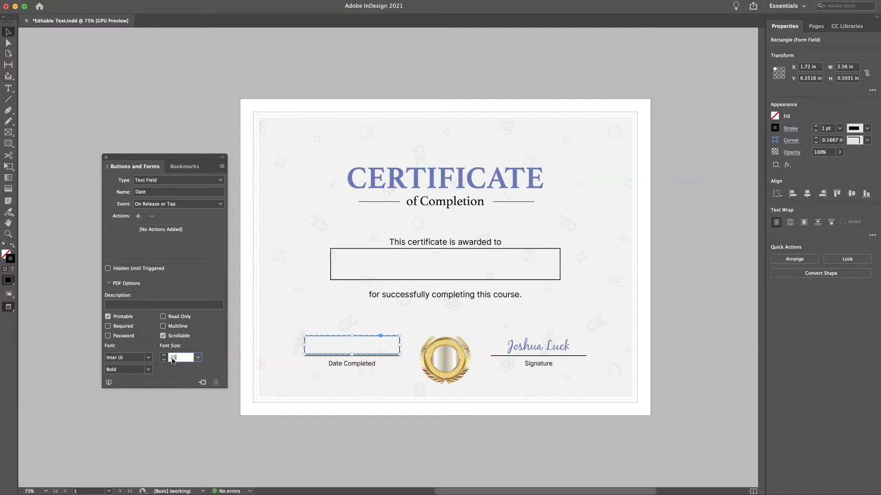
pyautogui.write('25')
pyautogui.click(106, 157)
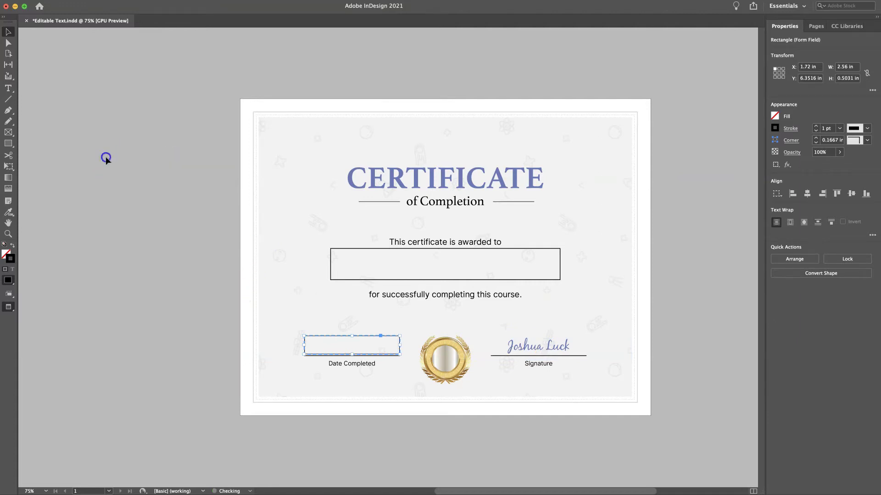
pyautogui.click(181, 252)
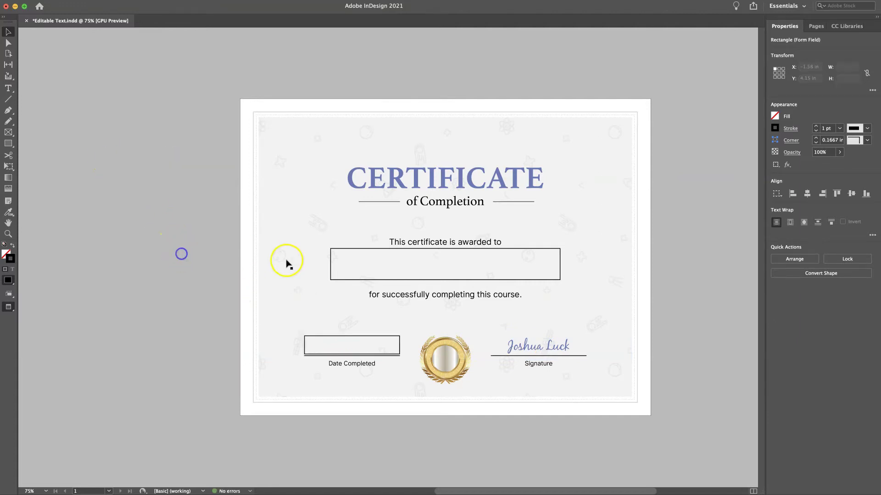
pyautogui.click(331, 271)
pyautogui.click(312, 338)
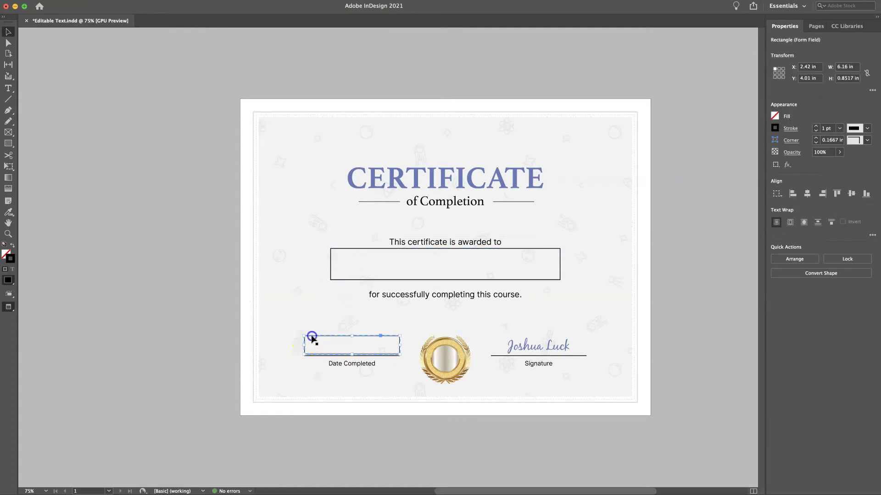
pyautogui.click(216, 329)
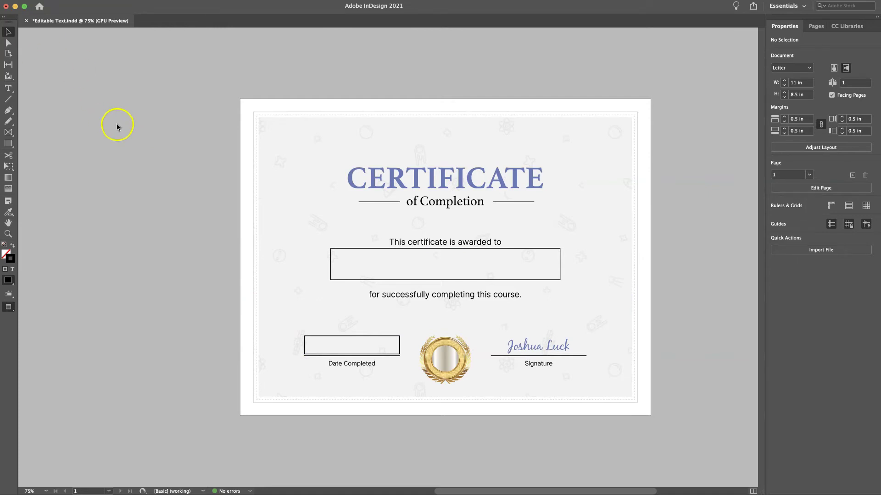
pyautogui.click(81, 127)
# Start an export and choose the Editable Text In Design folder inside YouTube as destination
pyautogui.press('super+e')
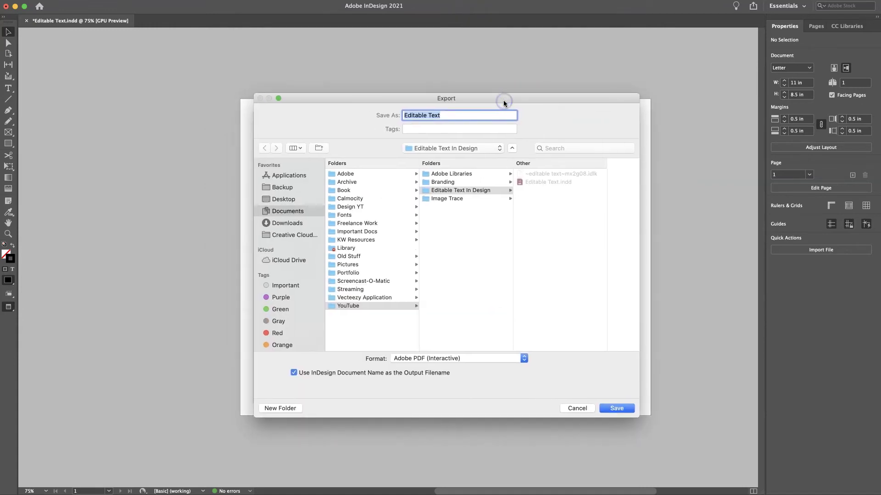
pyautogui.moveTo(434, 97)
pyautogui.mouseDown()
pyautogui.moveTo(475, 103)
pyautogui.moveTo(443, 96)
pyautogui.mouseUp()
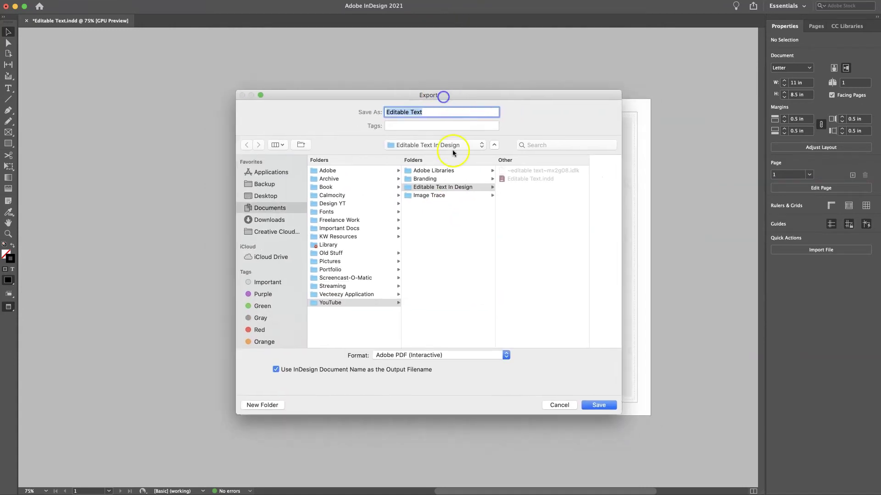
pyautogui.click(327, 301)
pyautogui.click(438, 187)
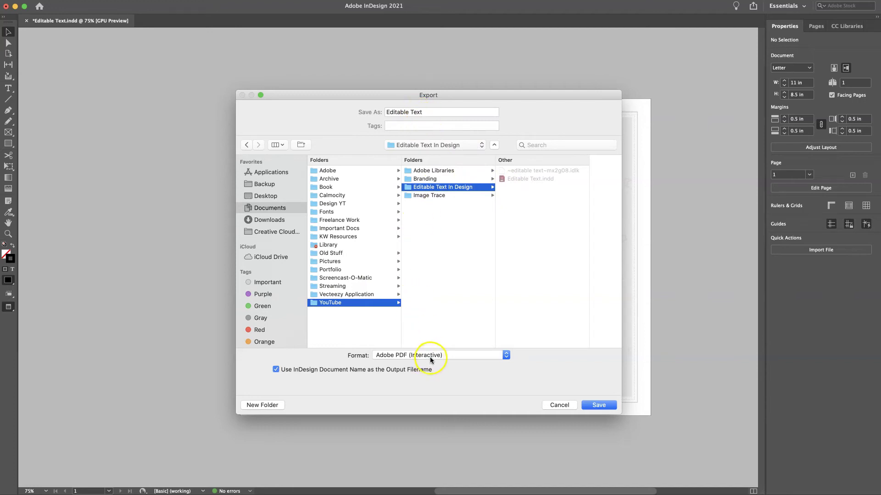
# Export as Adobe PDF (Interactive) named Editable Text
pyautogui.click(506, 357)
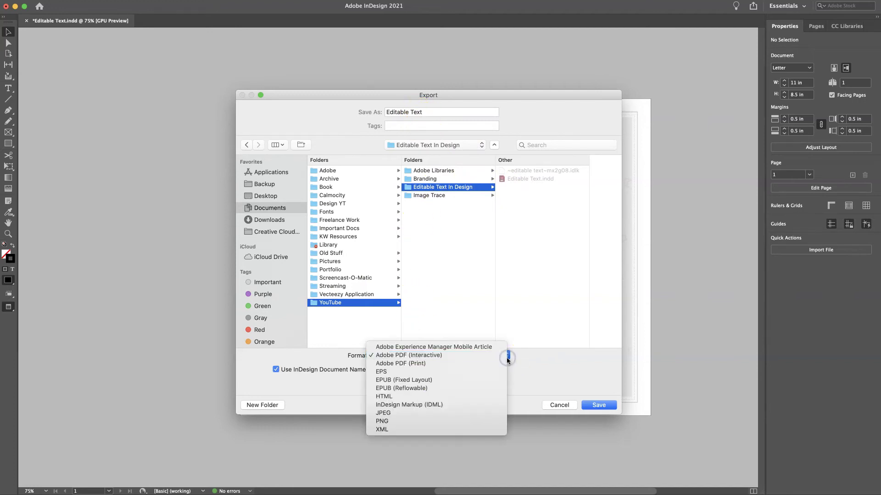
pyautogui.click(436, 363)
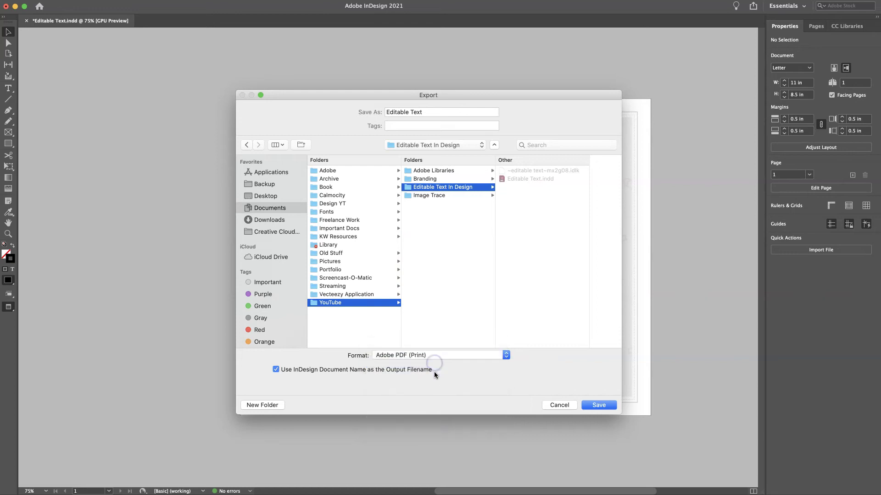
pyautogui.click(505, 357)
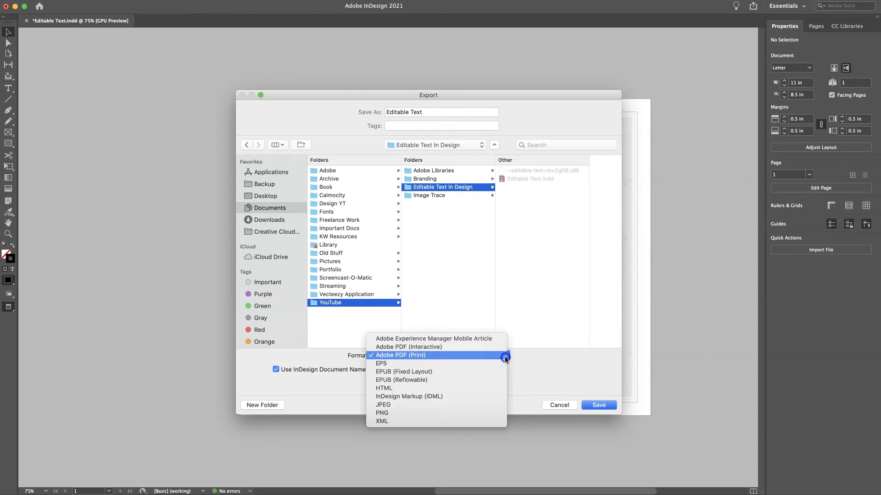
pyautogui.click(431, 348)
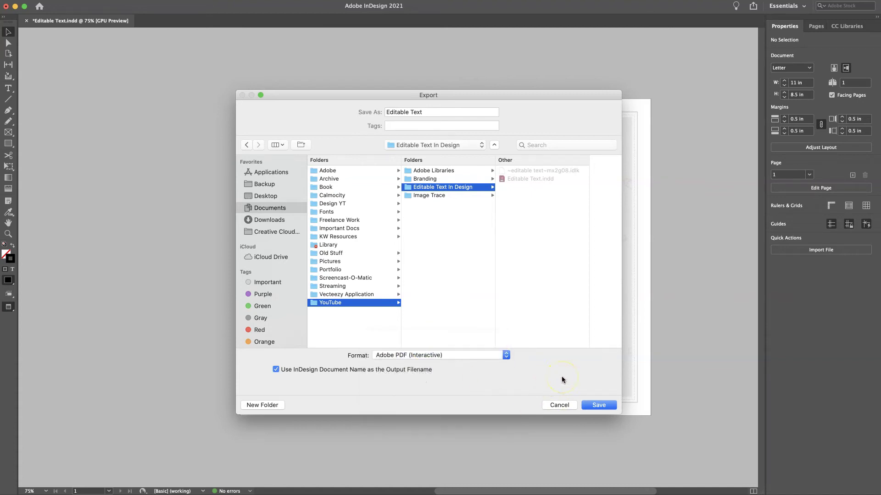
pyautogui.click(602, 406)
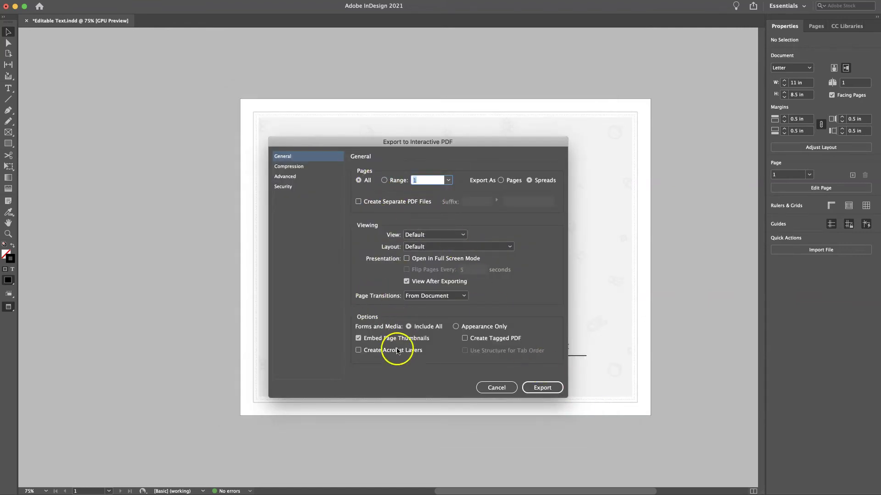
pyautogui.click(543, 388)
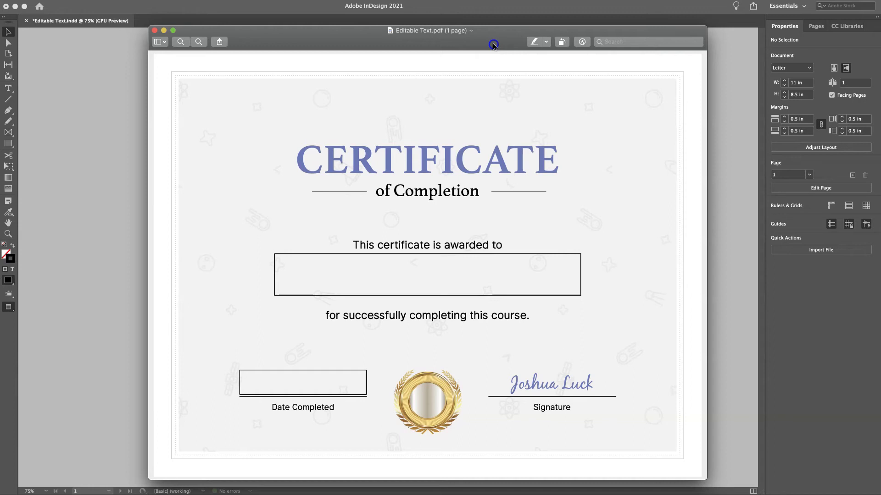
# Type the test text 'geaeve' into the name field and select it
pyautogui.click(410, 281)
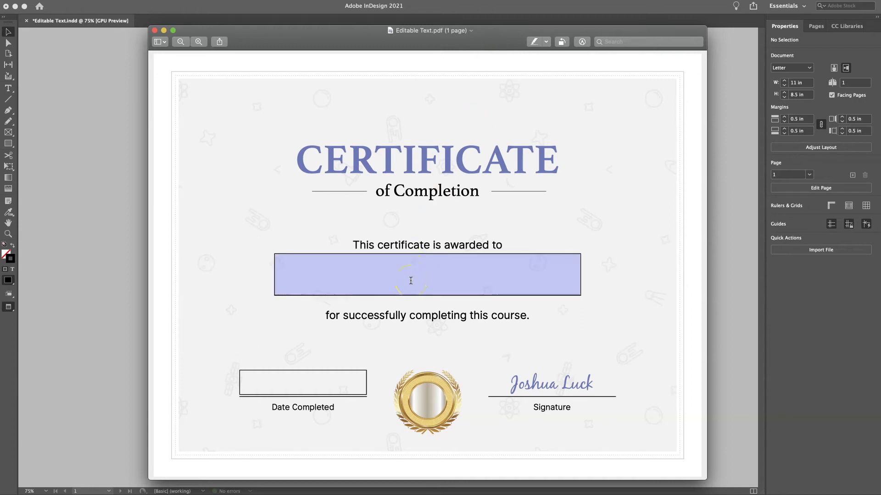
pyautogui.click(411, 281)
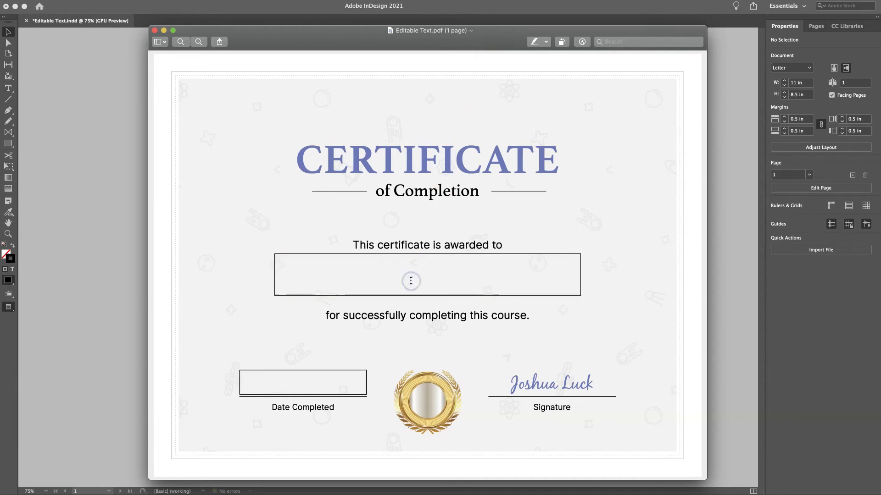
pyautogui.write('geaeve')
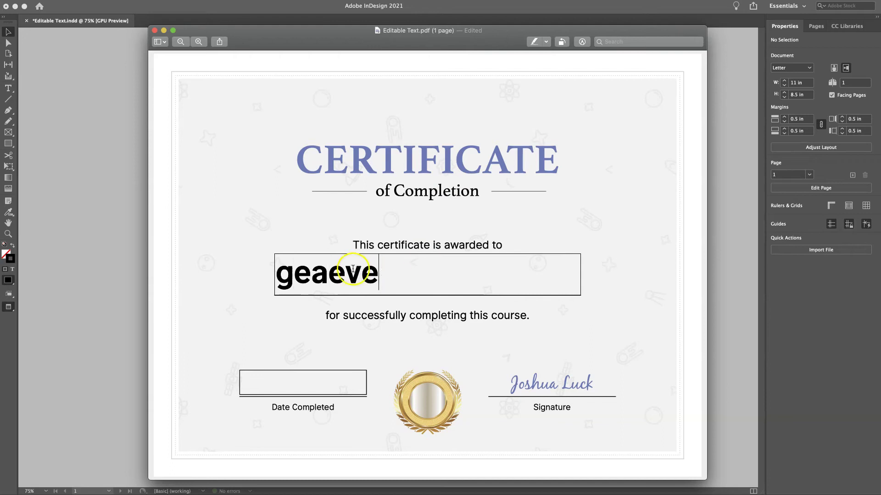
pyautogui.click(278, 279)
pyautogui.moveTo(278, 279); pyautogui.dragTo(380, 273)
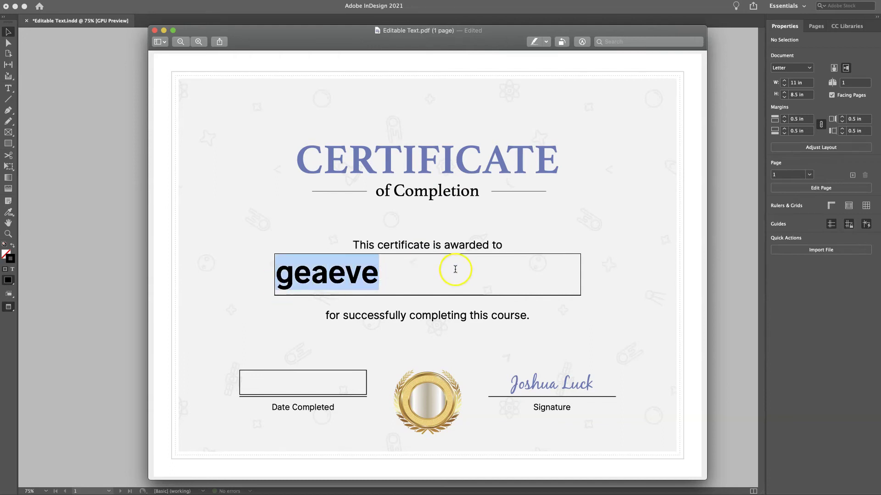
pyautogui.moveTo(523, 263); pyautogui.dragTo(328, 273)
# Type 'as' into the Date Completed field, then return to the name field
pyautogui.click(323, 378)
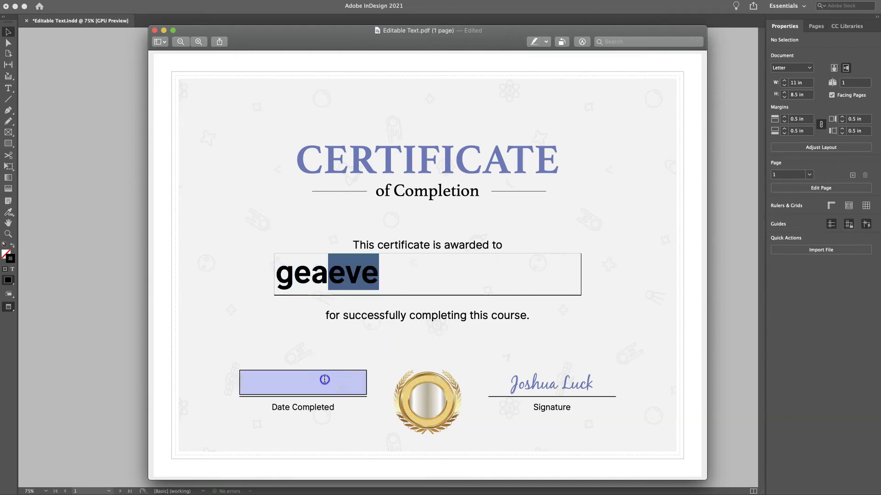
pyautogui.write('as')
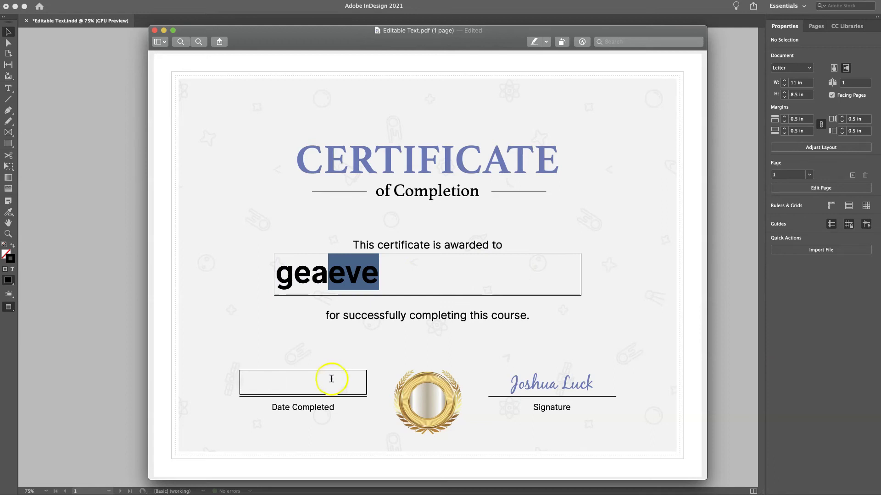
pyautogui.click(352, 271)
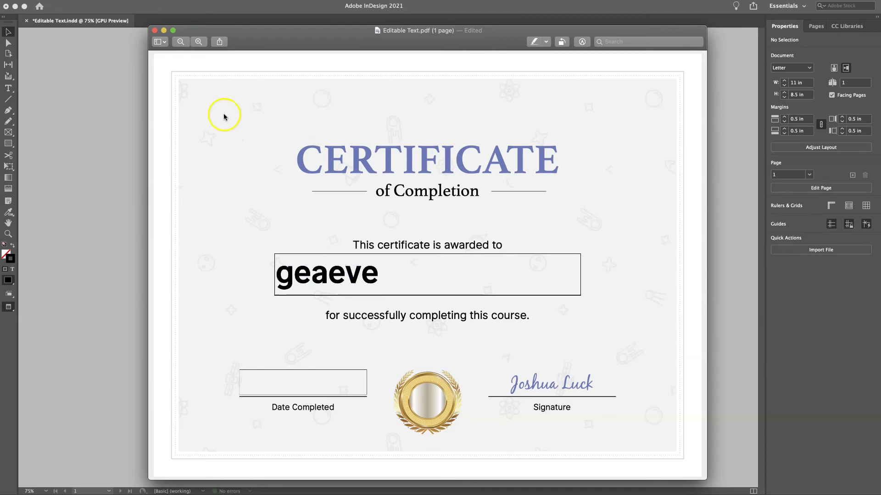
# Close Preview and open Editable Text.pdf from Finder with Adobe Acrobat
pyautogui.click(155, 30)
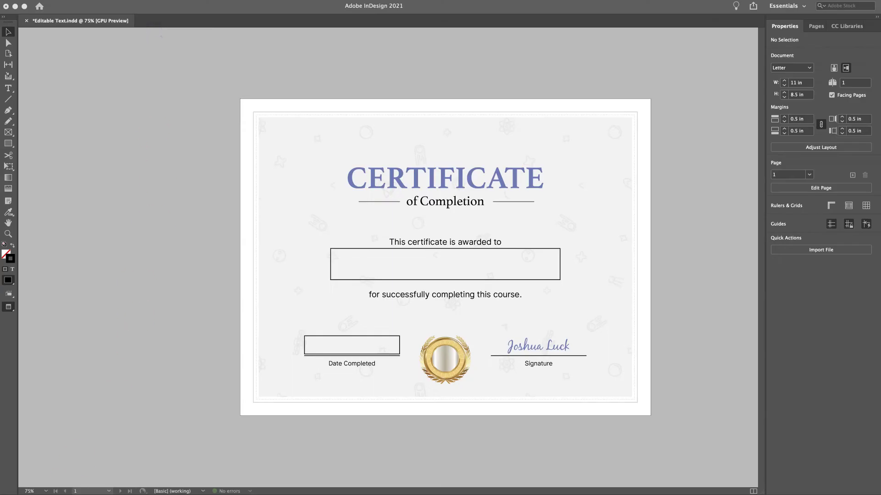
pyautogui.press('super+Tab')
pyautogui.moveTo(378, 234); pyautogui.dragTo(468, 165)
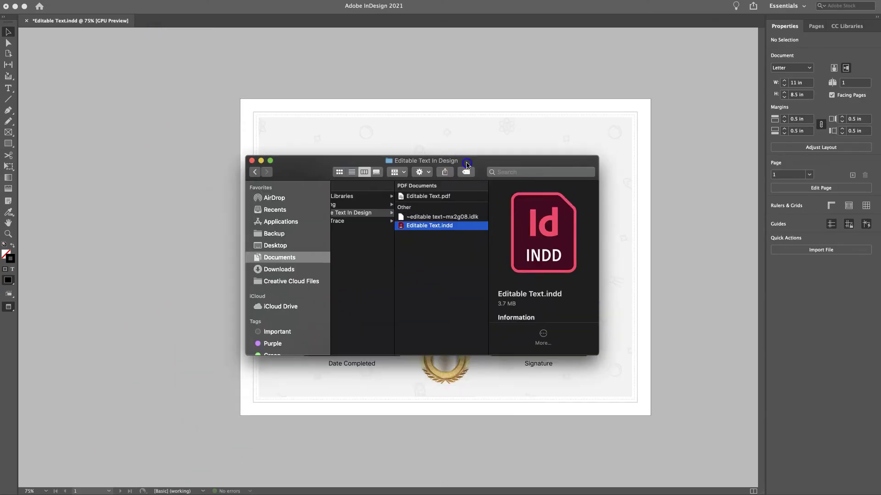
pyautogui.click(426, 197)
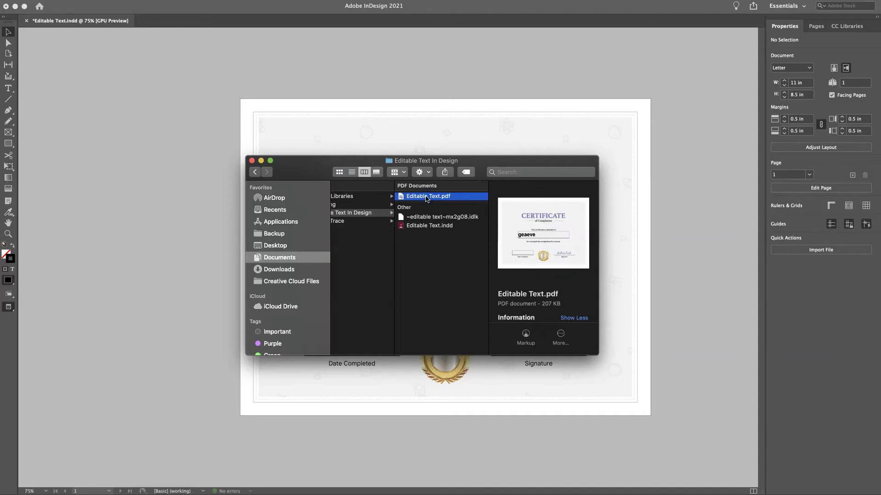
pyautogui.rightClick(426, 197)
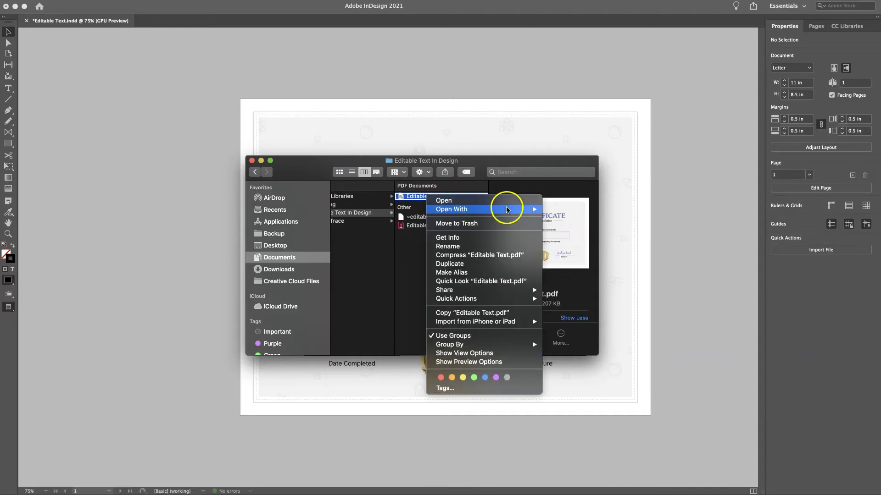
pyautogui.moveTo(538, 210)
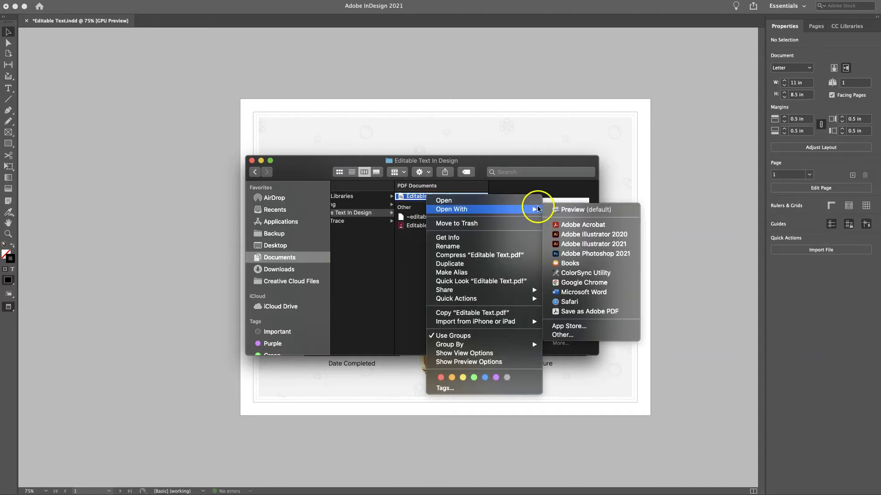
pyautogui.click(572, 225)
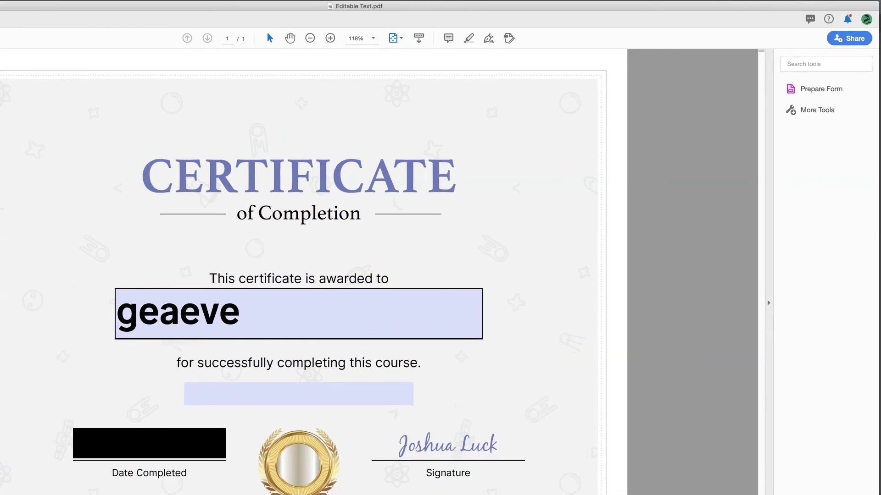
# Erase the 'geaeve' test entry from the Name field so it is blank
pyautogui.moveTo(1, 487); pyautogui.dragTo(12, 486)
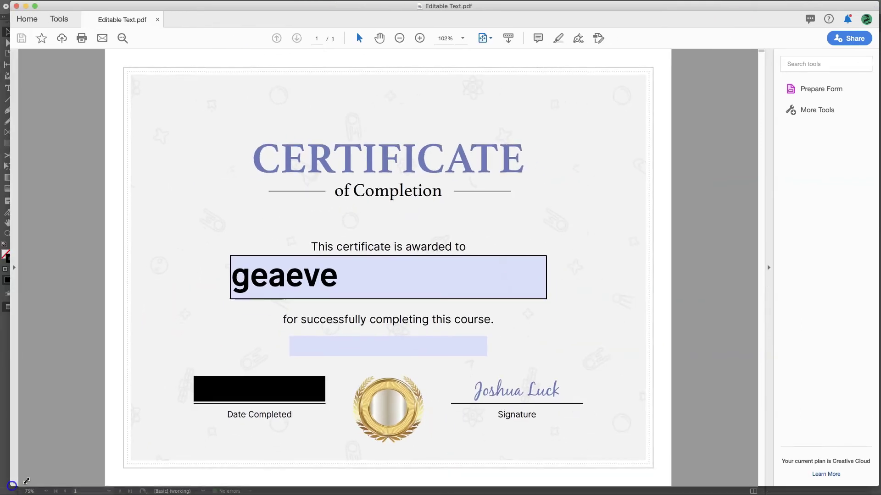
pyautogui.doubleClick(282, 288)
pyautogui.press('BackSpace')
pyautogui.click(252, 390)
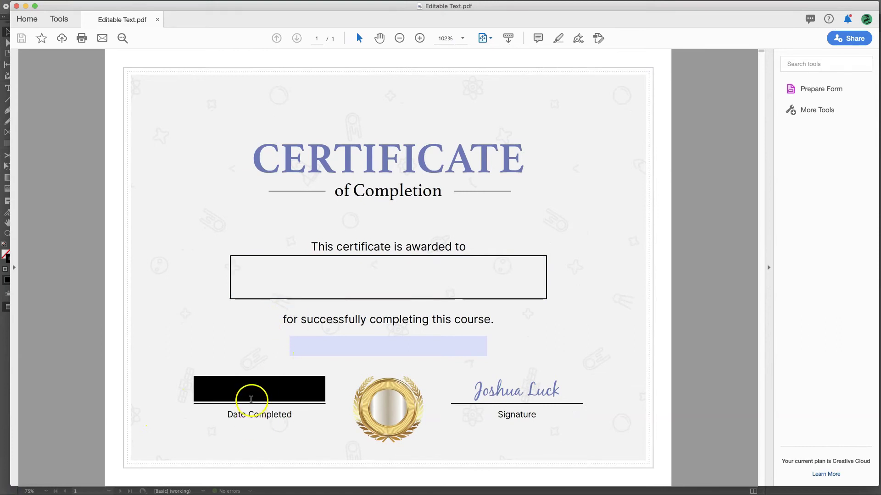
pyautogui.click(336, 352)
pyautogui.click(413, 346)
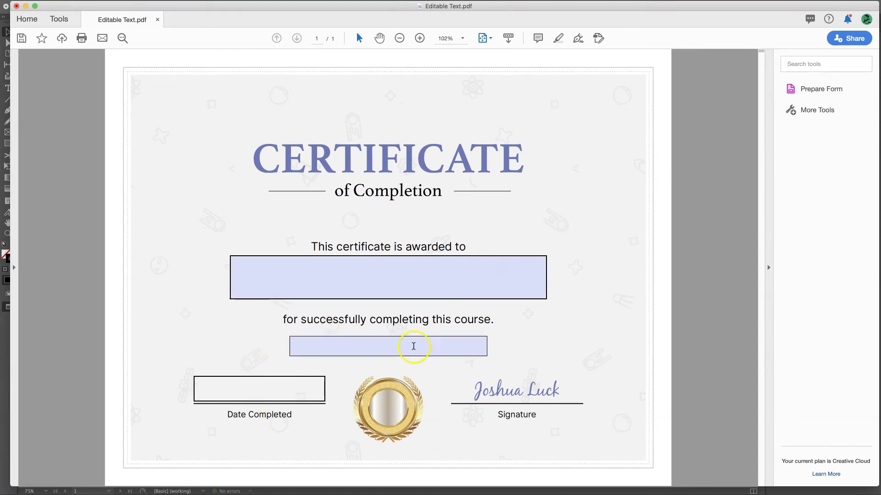
pyautogui.click(271, 353)
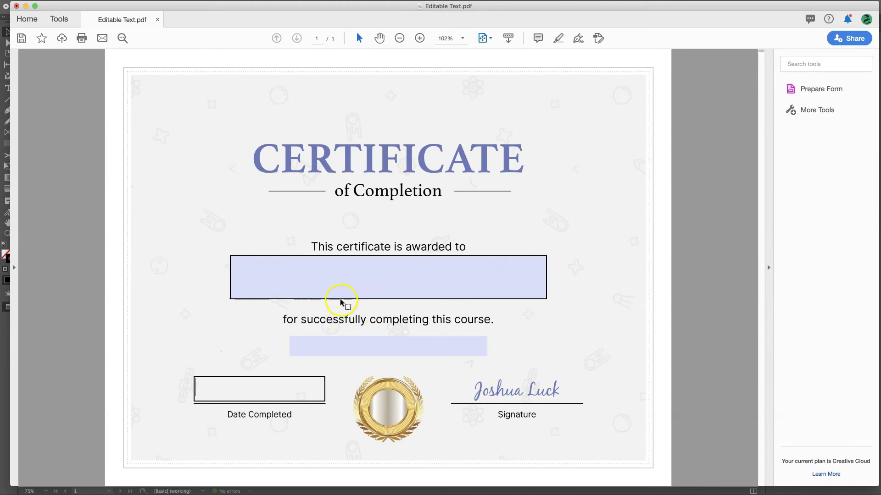
pyautogui.click(338, 272)
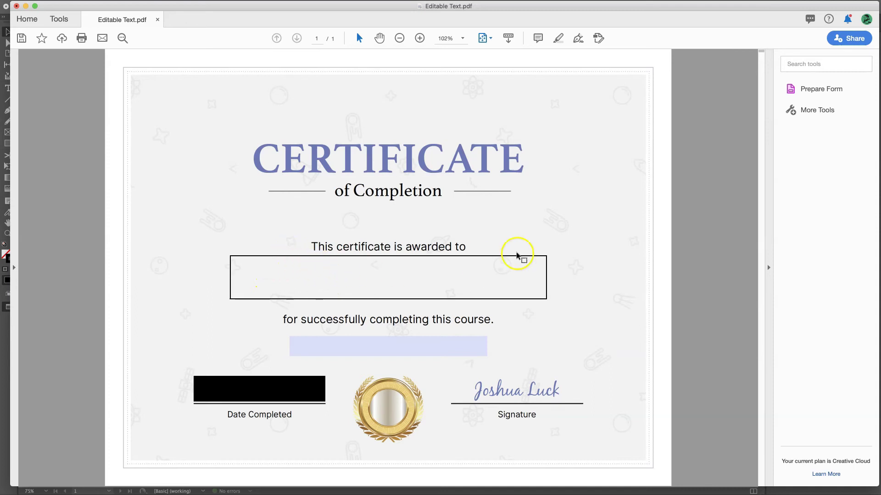
pyautogui.rightClick(821, 107)
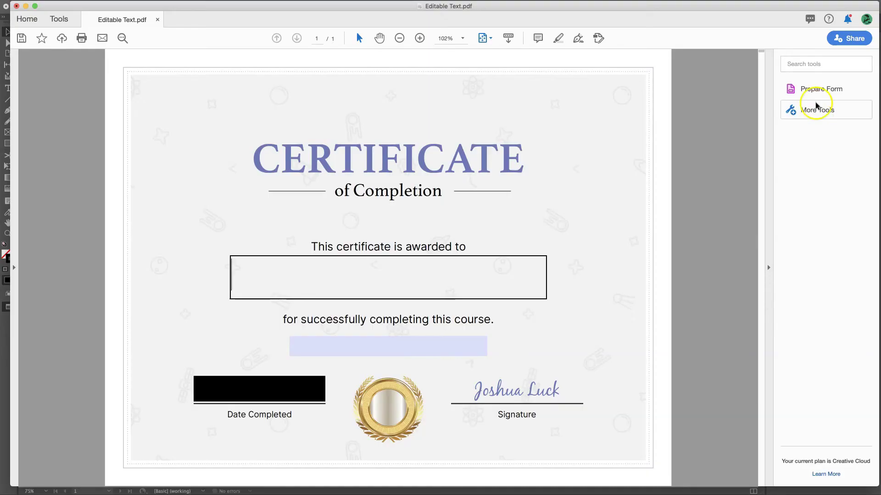
# Enter Prepare Form mode from More Tools and delete the auto-detected Course field
pyautogui.click(815, 111)
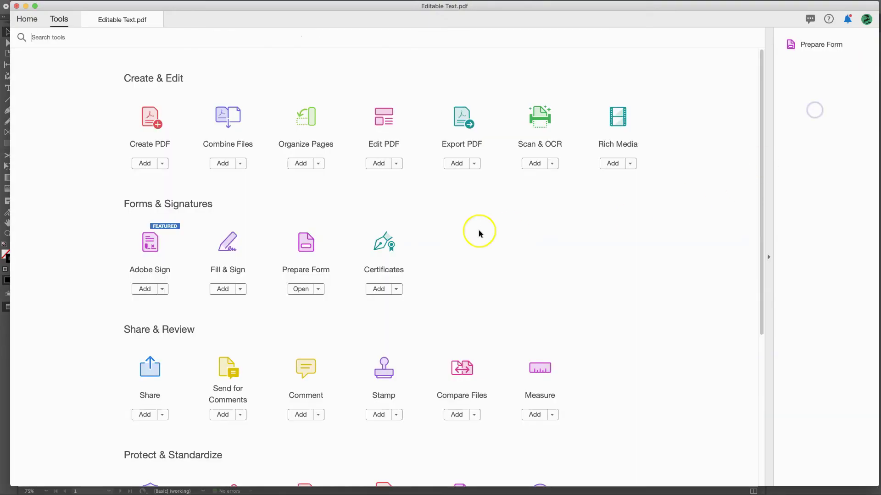
pyautogui.click(299, 289)
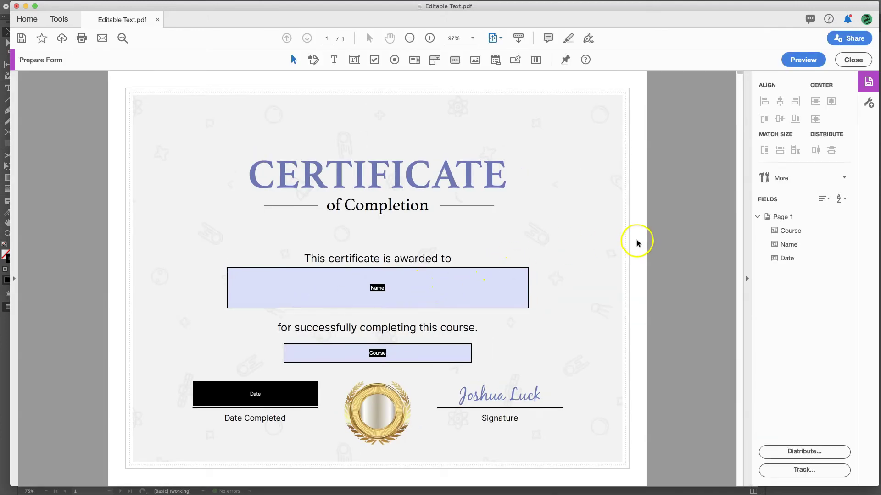
pyautogui.click(379, 291)
pyautogui.click(362, 357)
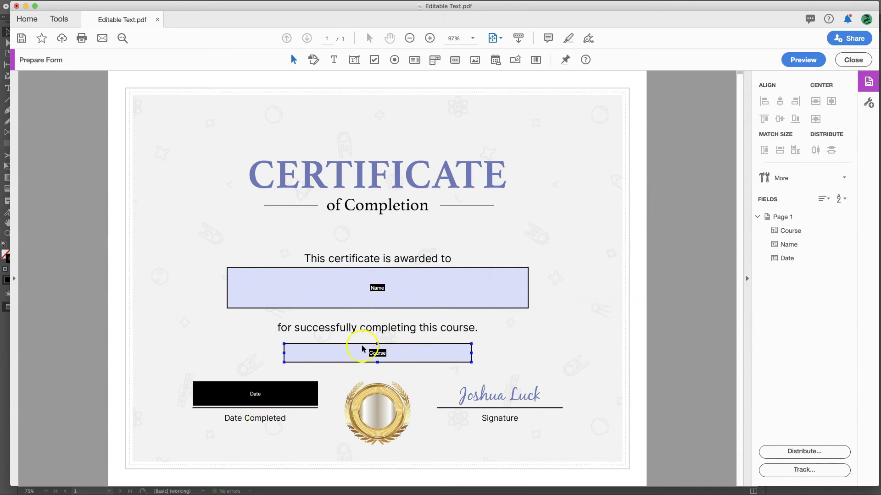
pyautogui.click(385, 346)
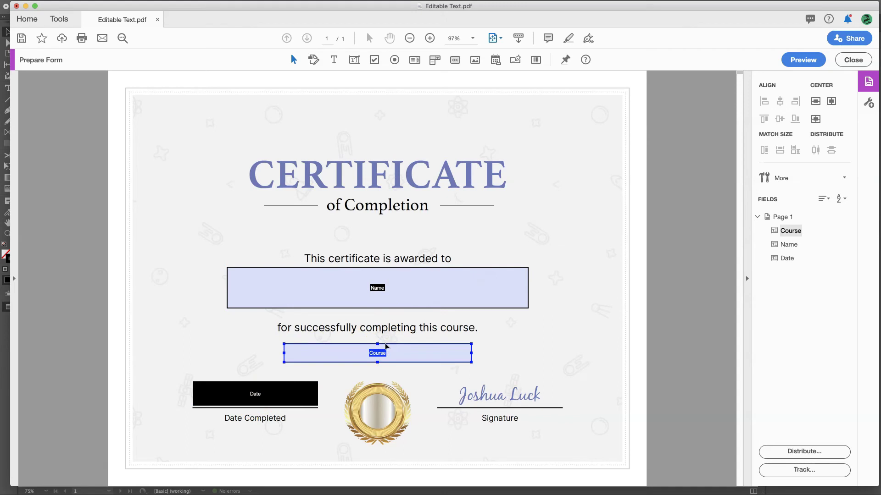
pyautogui.press('Delete')
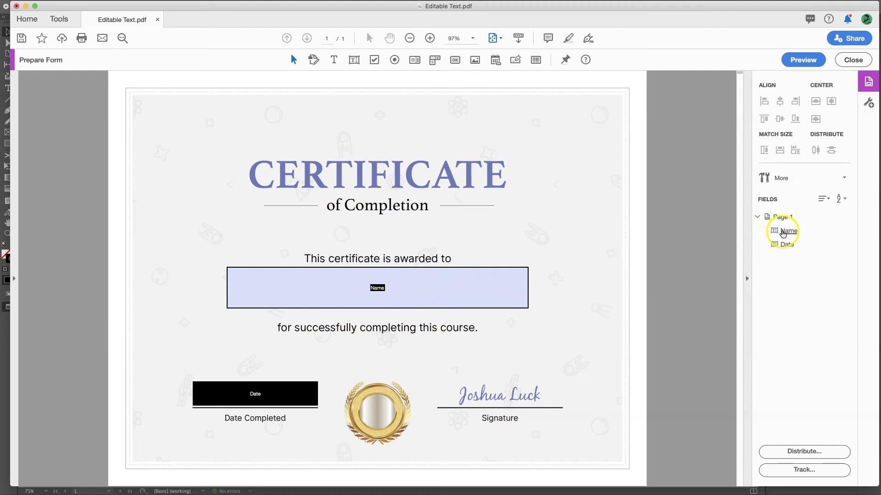
# Set the Name field's text colour to orange (E48F4A)
pyautogui.click(785, 230)
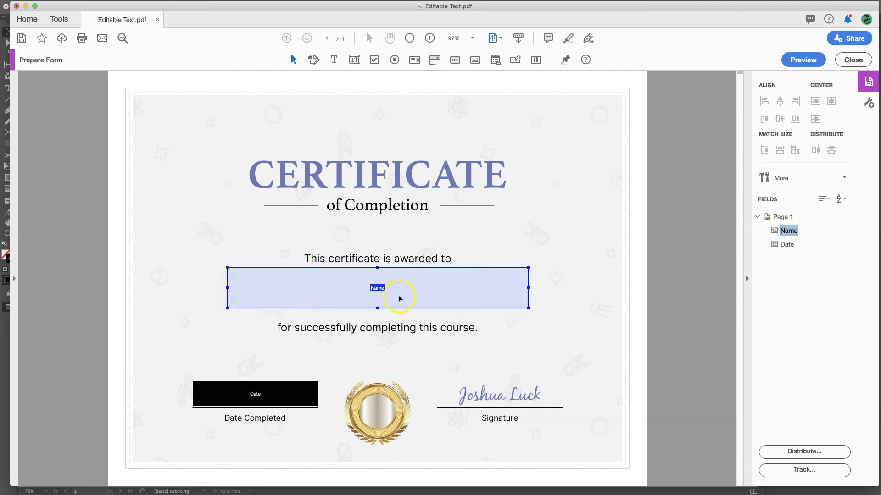
pyautogui.doubleClick(419, 296)
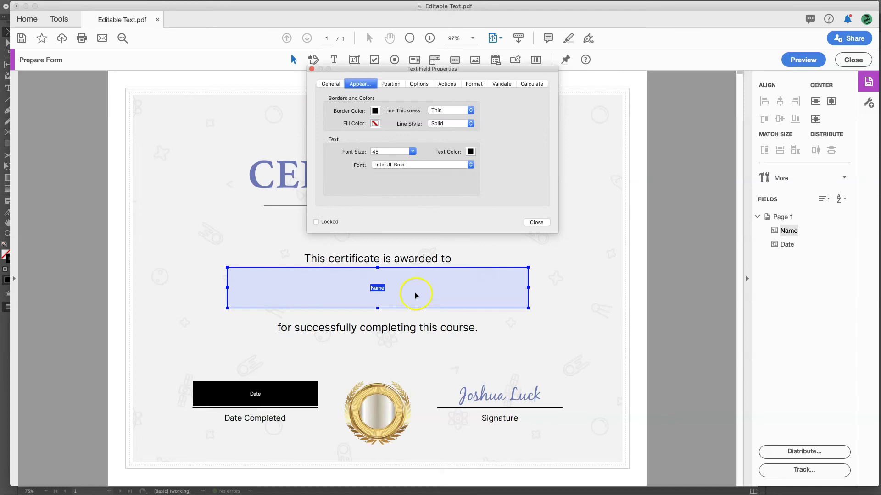
pyautogui.moveTo(443, 70); pyautogui.dragTo(410, 118)
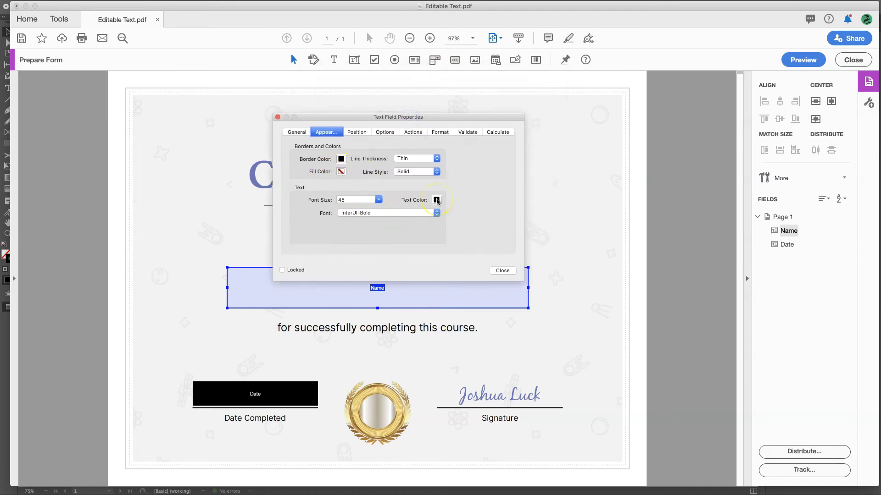
pyautogui.click(437, 200)
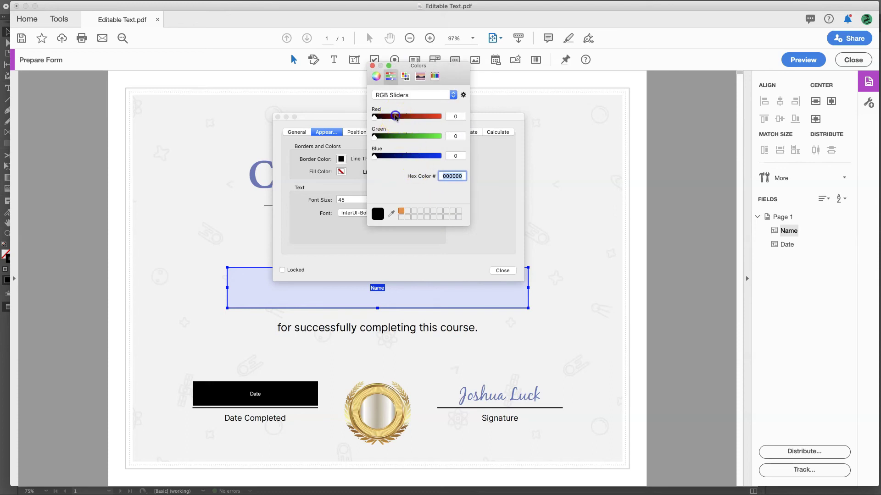
pyautogui.moveTo(393, 116); pyautogui.dragTo(454, 120)
pyautogui.click(401, 211)
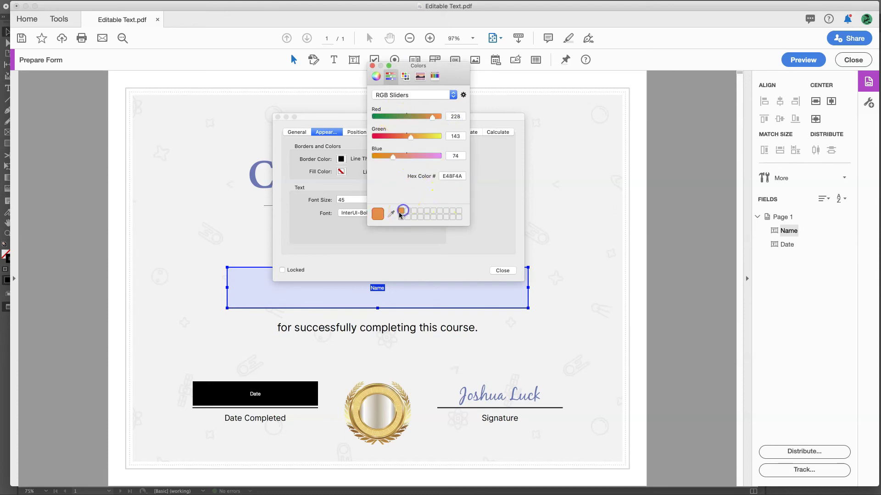
pyautogui.click(372, 66)
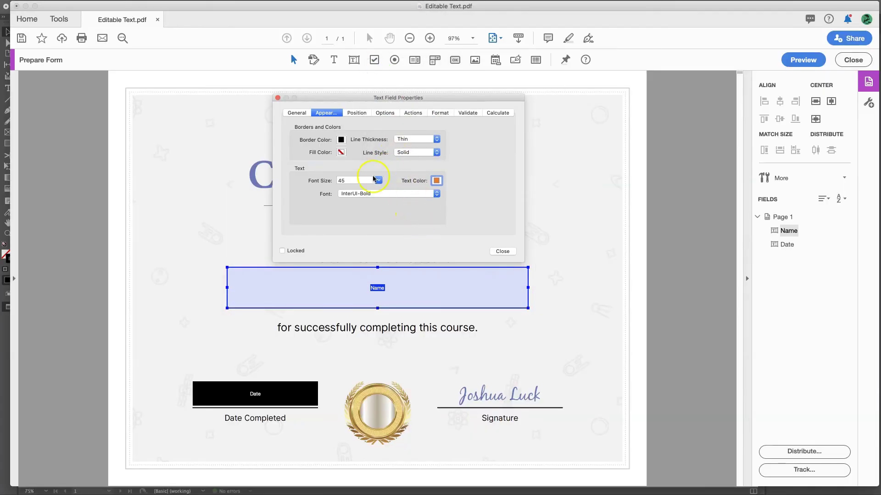
# Center-align the Name field's text, keeping the InterUI-Bold font, and close its properties
pyautogui.click(362, 195)
pyautogui.click(362, 195)
pyautogui.click(356, 113)
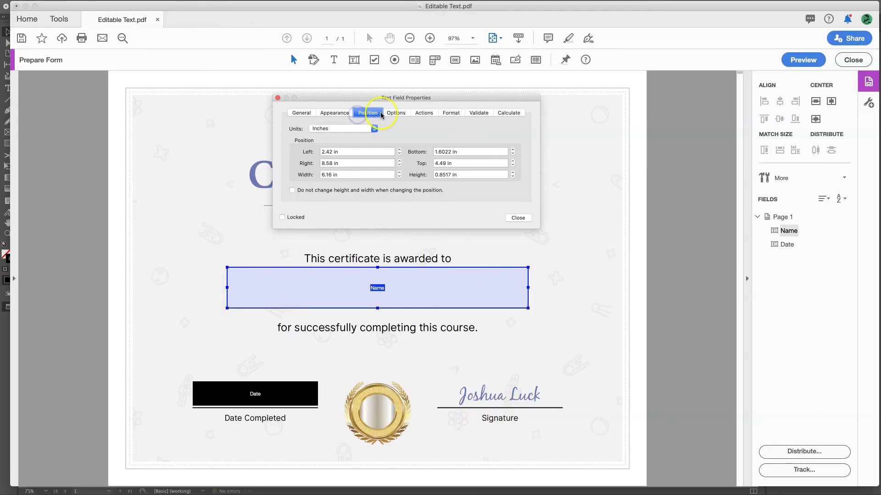
pyautogui.click(391, 112)
pyautogui.click(412, 113)
pyautogui.click(386, 113)
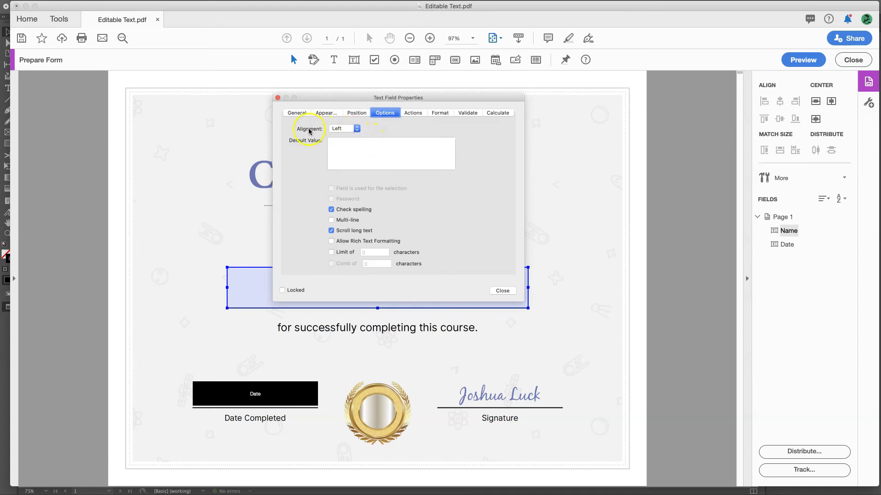
pyautogui.click(356, 129)
pyautogui.click(342, 139)
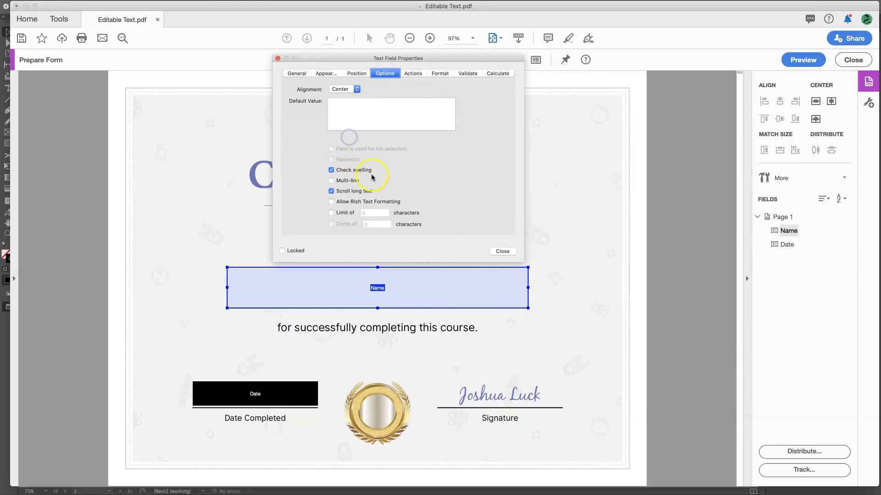
pyautogui.click(495, 251)
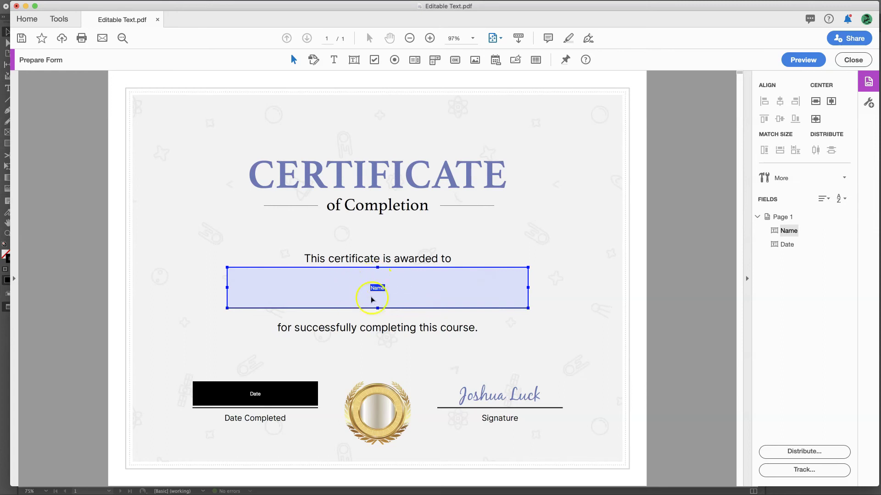
# Set the Date field's text alignment to Center in Acrobat, then save and close the PDF
pyautogui.click(264, 394)
pyautogui.doubleClick(277, 396)
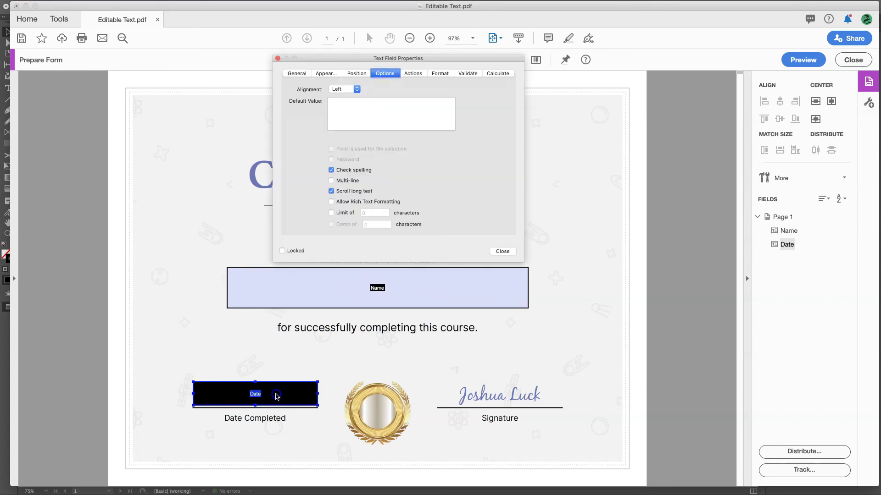
pyautogui.click(357, 89)
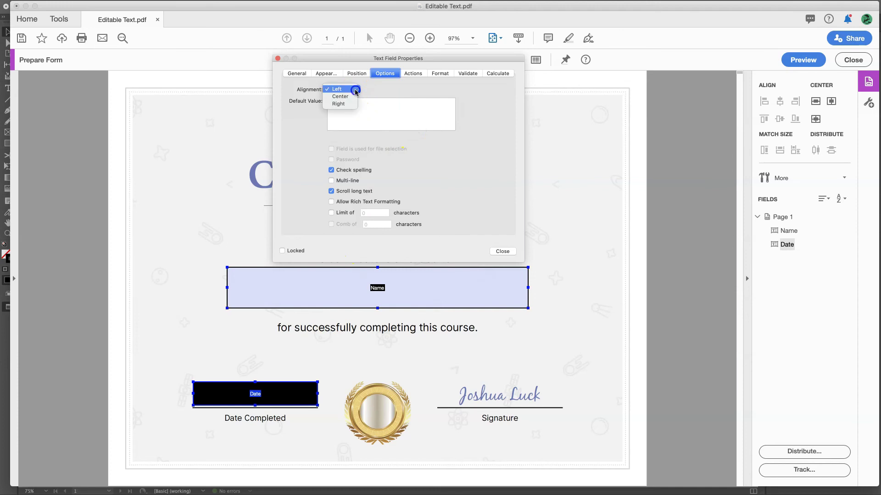
pyautogui.click(348, 96)
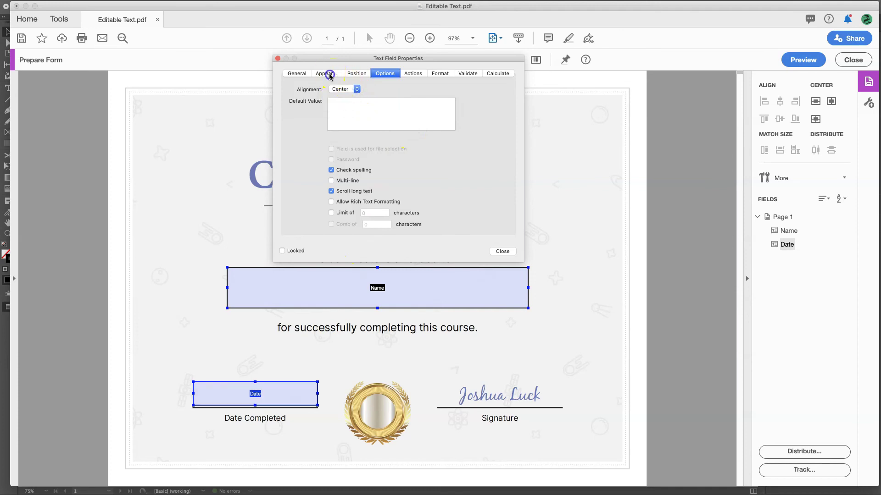
pyautogui.click(361, 73)
pyautogui.click(518, 178)
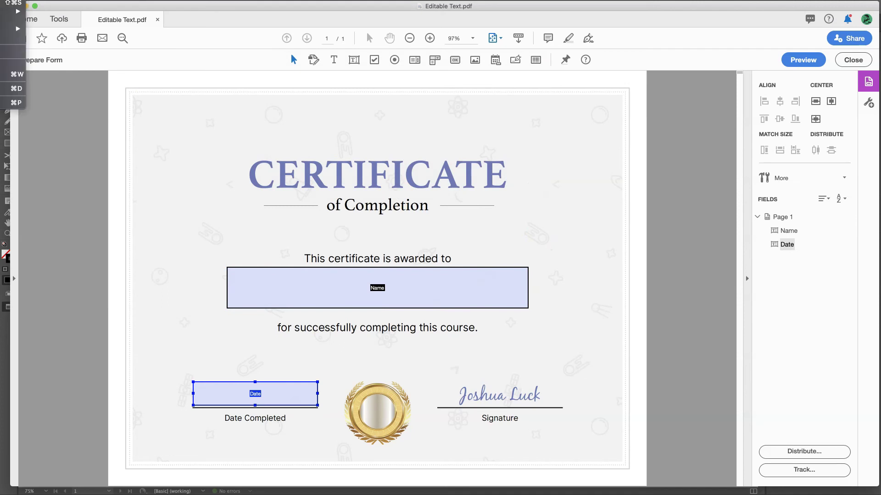
pyautogui.click(133, 126)
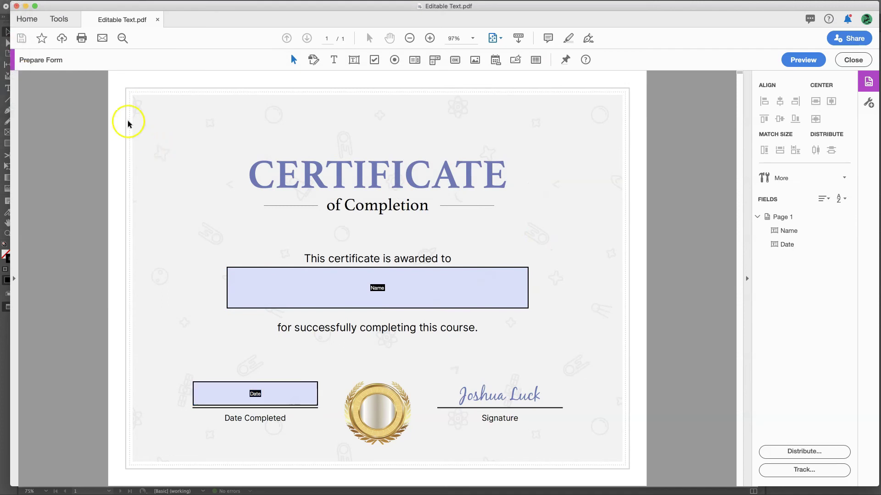
pyautogui.click(16, 7)
# Open Editable Text.pdf from Finder in Preview
pyautogui.click(425, 200)
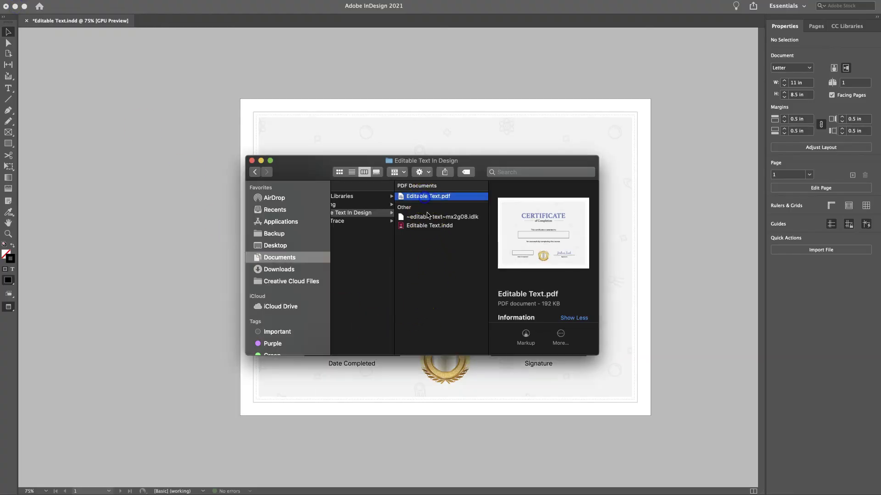
pyautogui.click(430, 218)
pyautogui.click(426, 200)
pyautogui.doubleClick(423, 198)
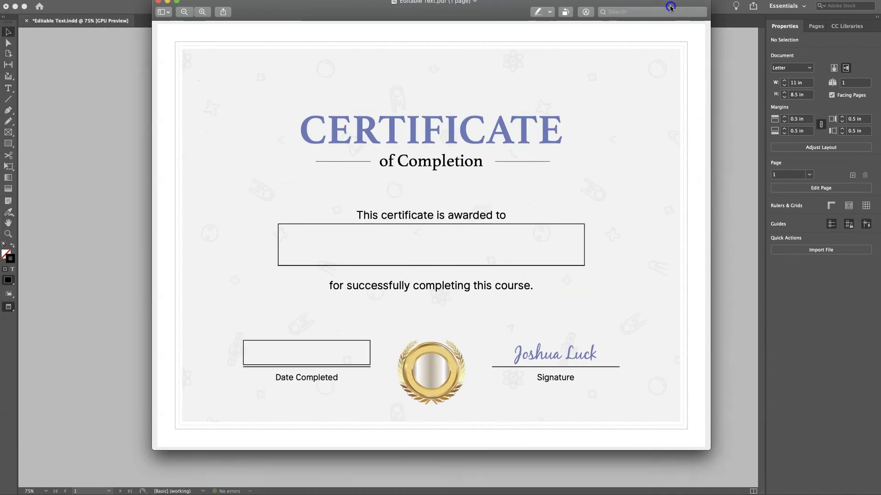
# Test the form by entering the recipient's full name and the date 03/15/1254, then close it
pyautogui.click(495, 264)
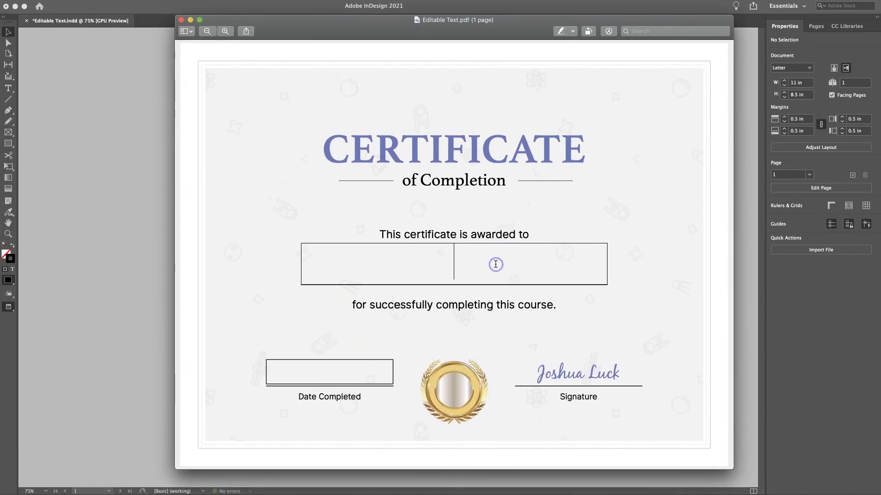
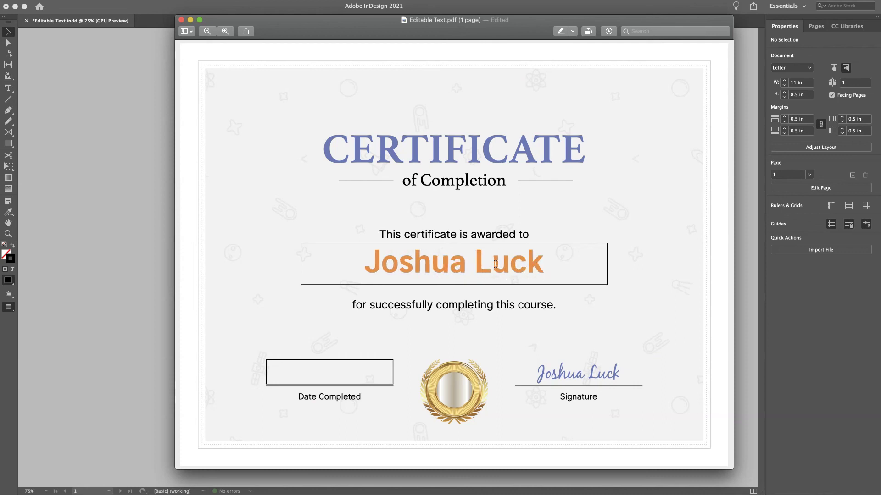
pyautogui.click(354, 360)
pyautogui.write('03')
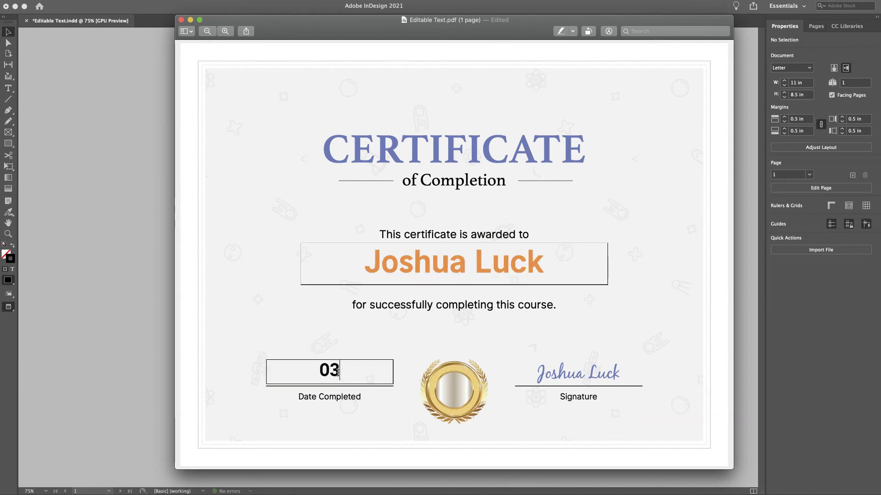
pyautogui.write('/15/125')
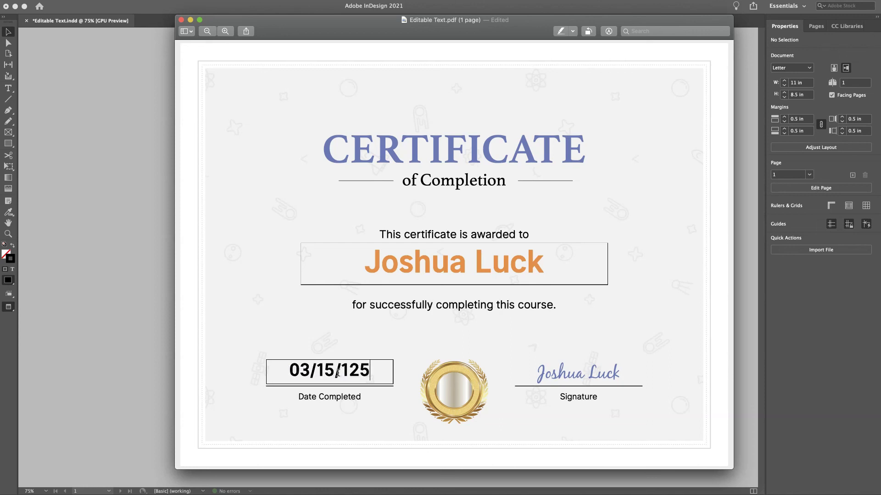
pyautogui.write('4')
pyautogui.click(230, 92)
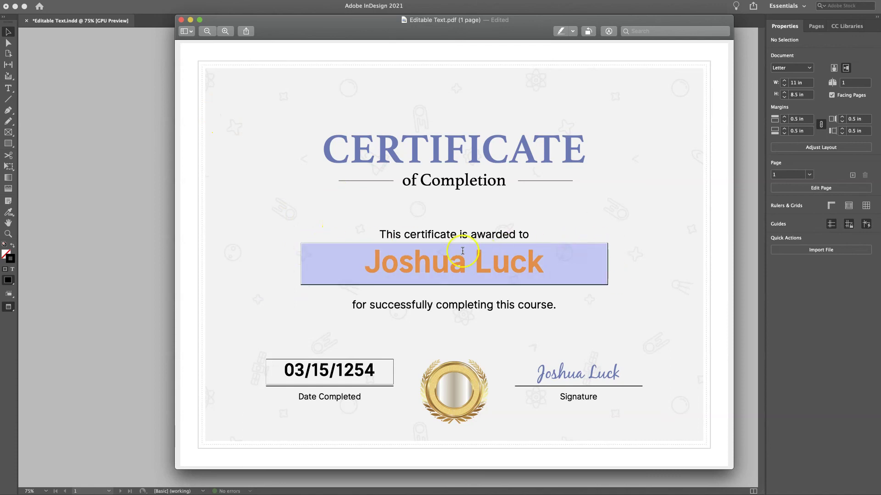
pyautogui.click(182, 20)
# Back in InDesign at 100% view, set the name field box's stroke to [None]
pyautogui.click(253, 161)
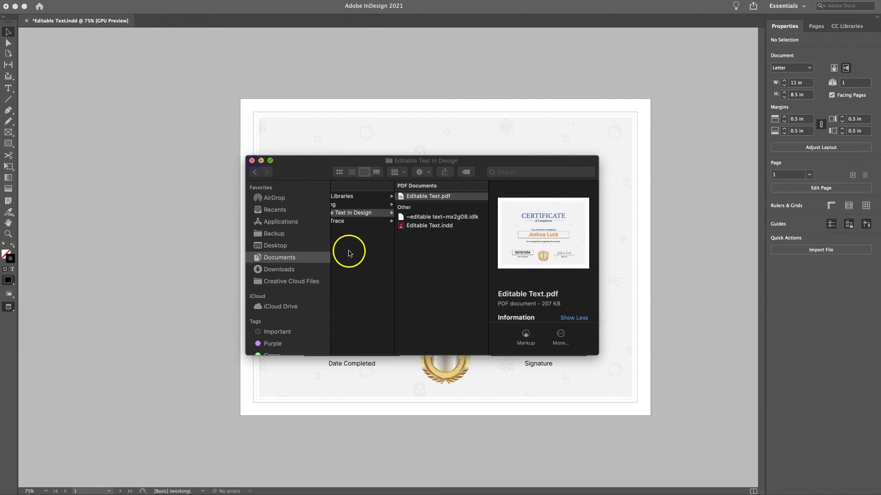
pyautogui.press('cmd+=')
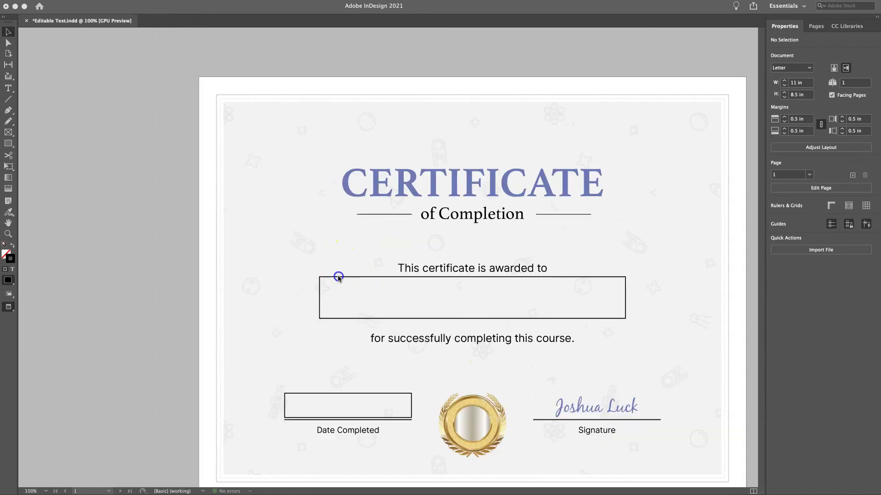
pyautogui.click(339, 278)
pyautogui.click(339, 278)
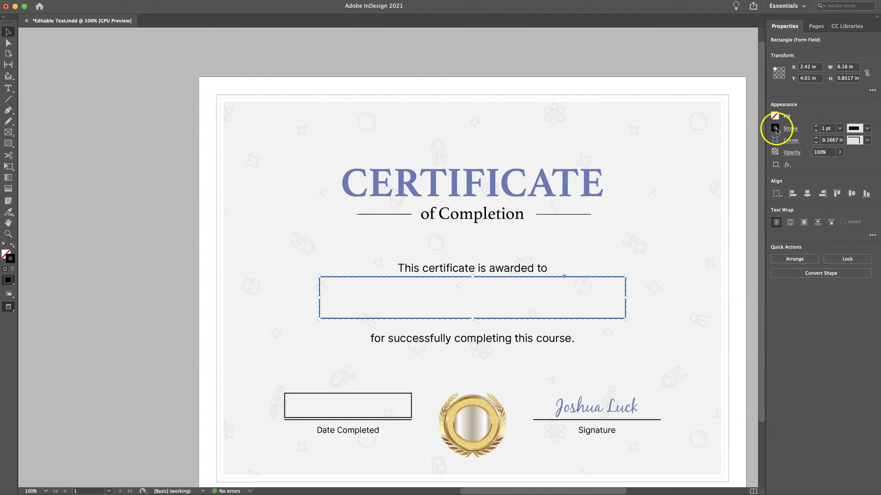
pyautogui.click(775, 131)
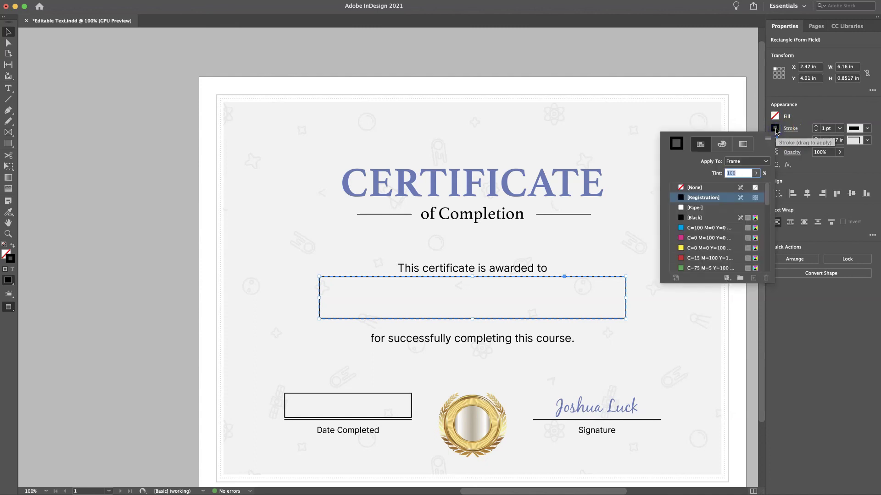
pyautogui.click(699, 189)
pyautogui.click(631, 248)
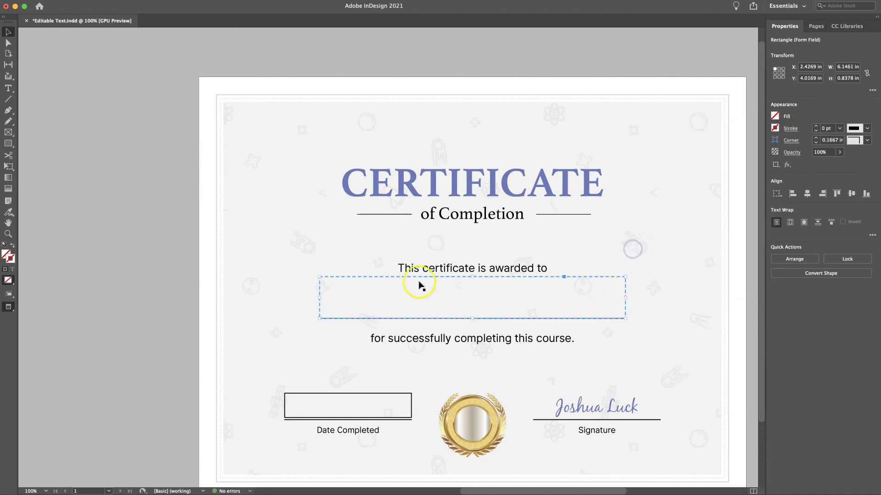
# Set the Date Completed field box's stroke to [None] as well
pyautogui.click(364, 395)
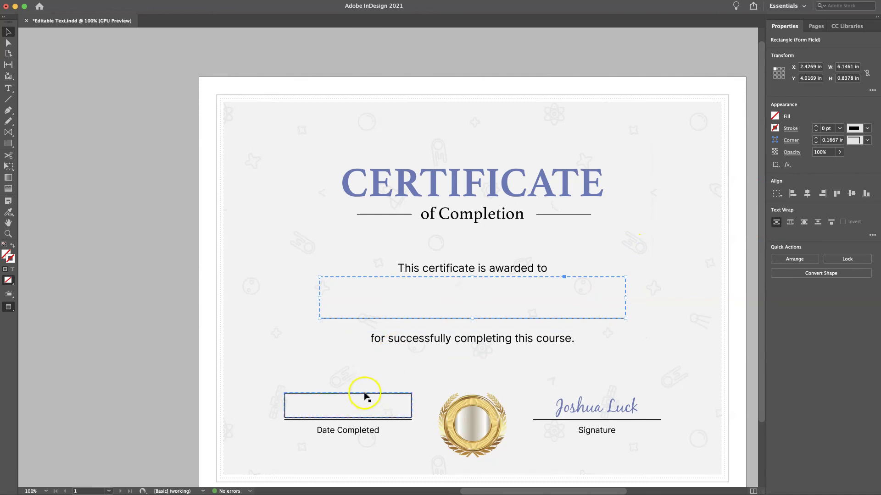
pyautogui.click(775, 128)
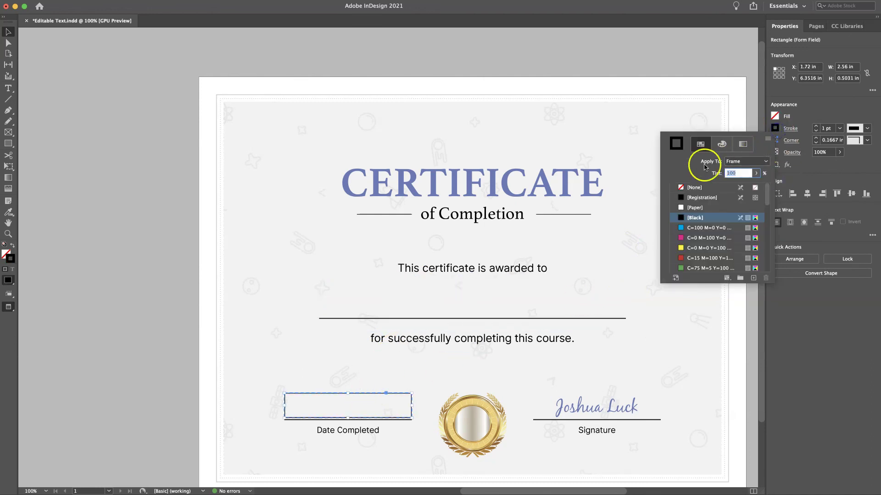
pyautogui.click(689, 188)
pyautogui.click(185, 261)
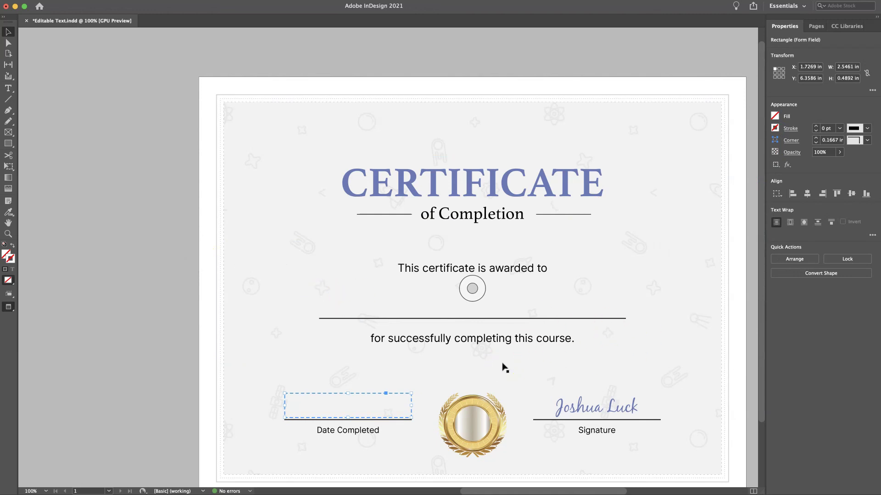
pyautogui.scroll(-2, 413, 298)
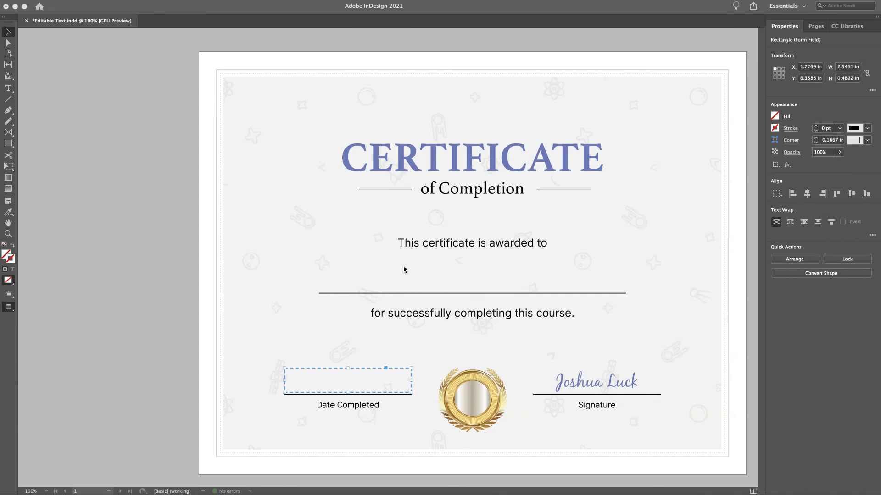
pyautogui.click(173, 404)
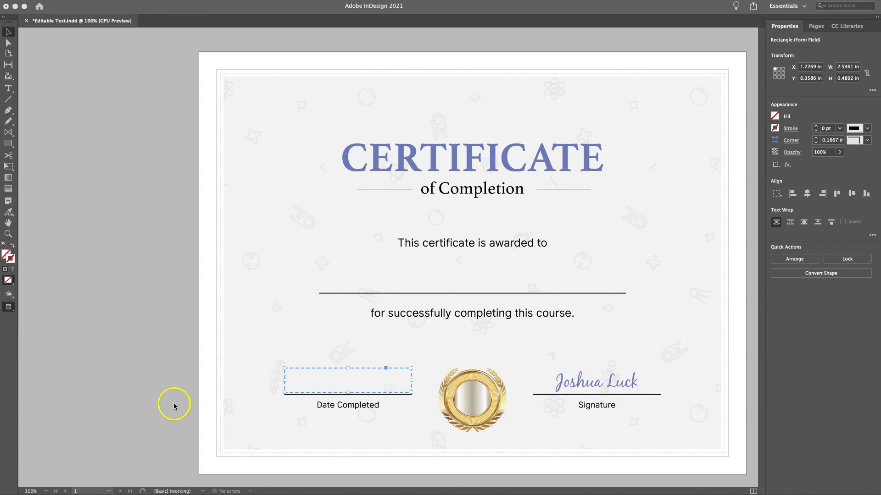